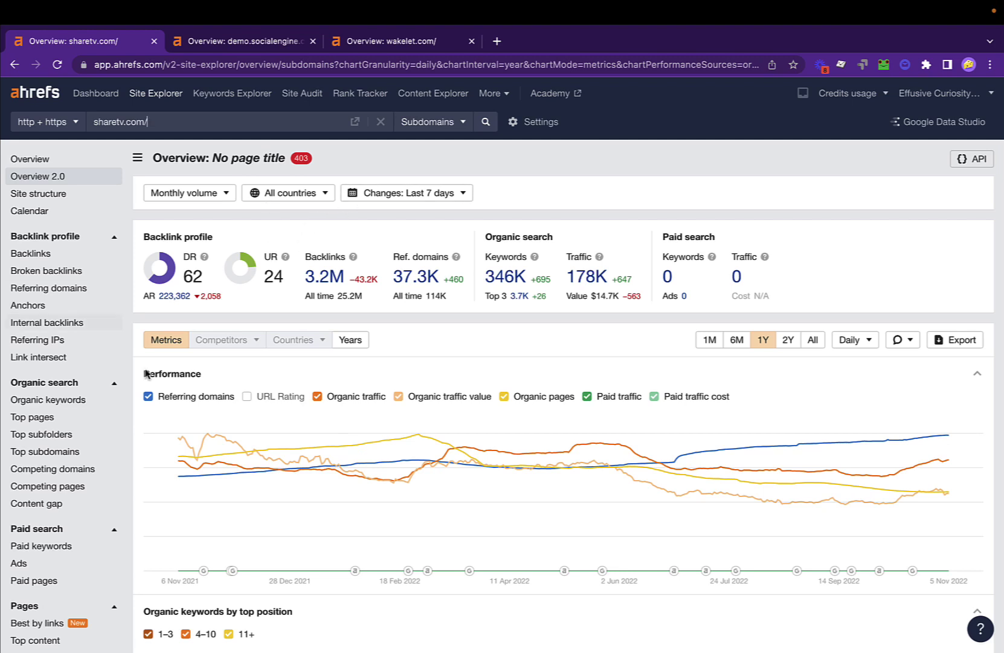
Load sharetv.com in a new tab, copying the domain from its Ahrefs overview
left_click(251, 43)
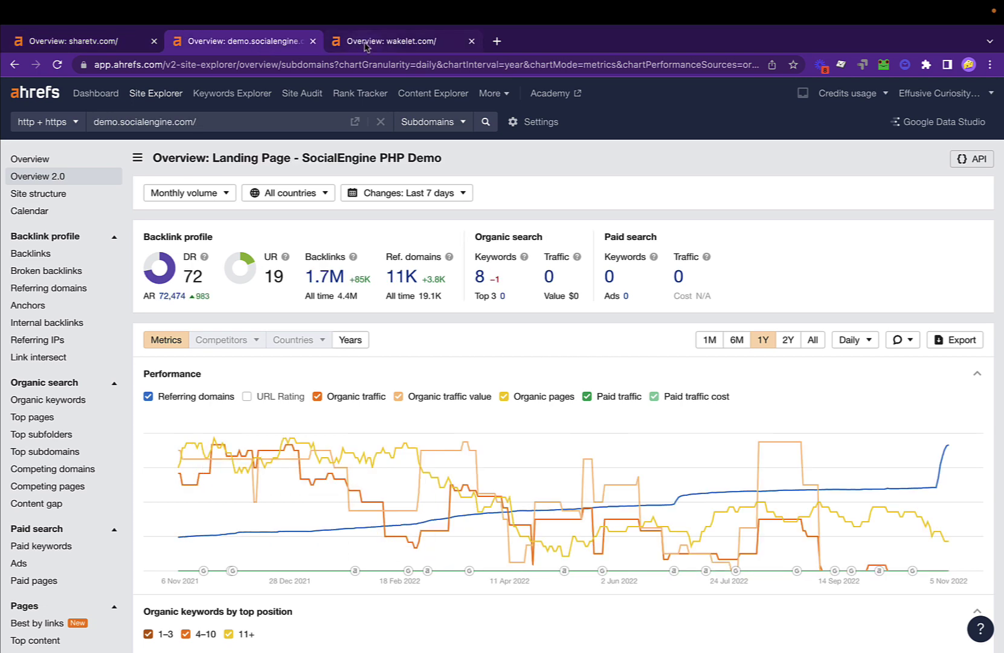
left_click(367, 44)
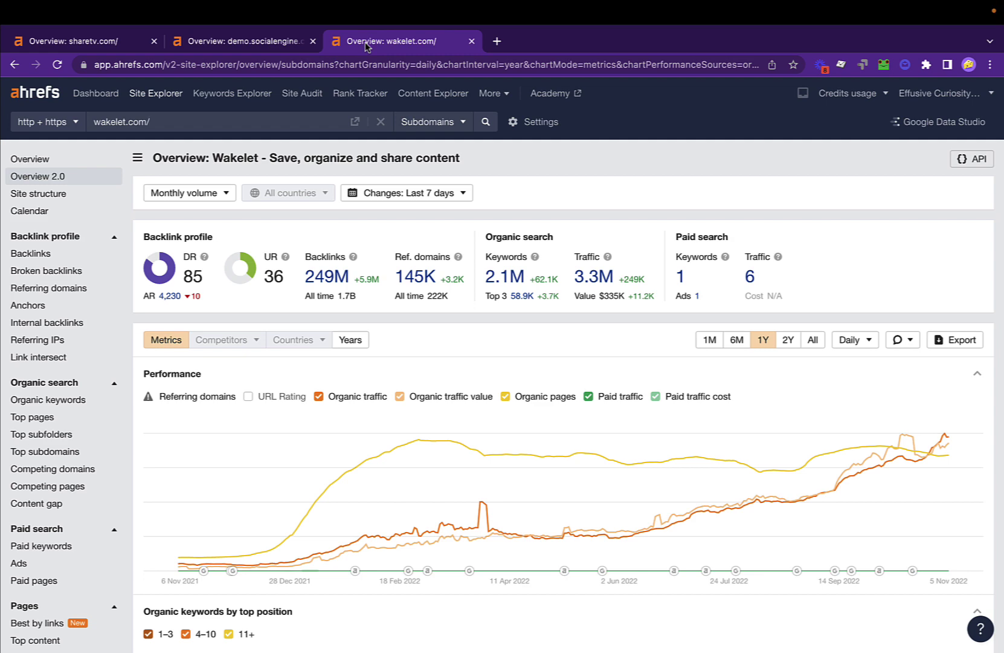
key("ctrl+1")
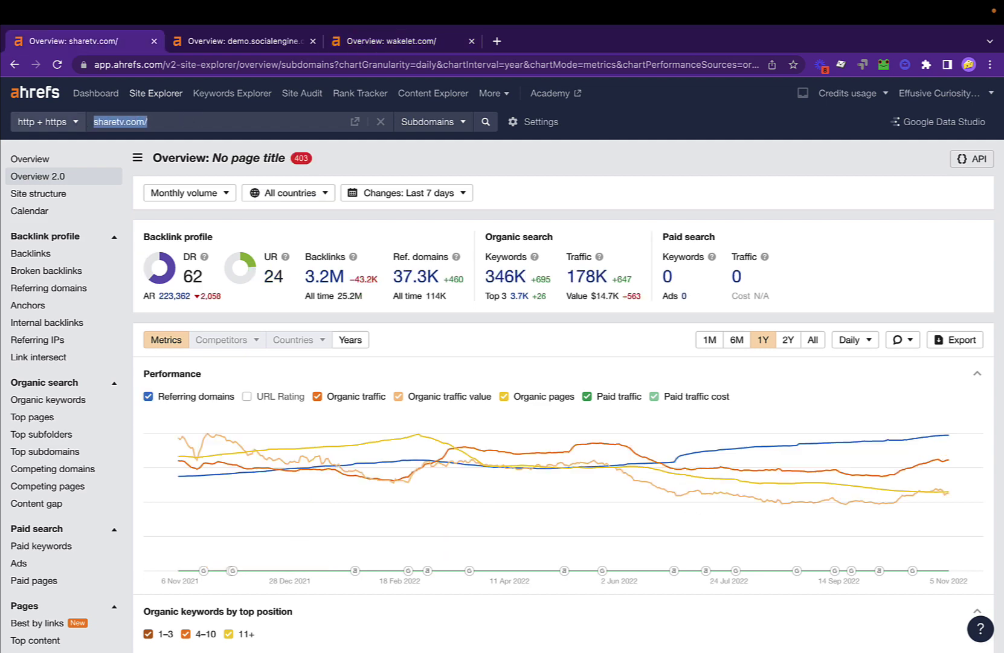
key("ctrl+c")
key("ctrl+t")
key("ctrl+v")
key("Return")
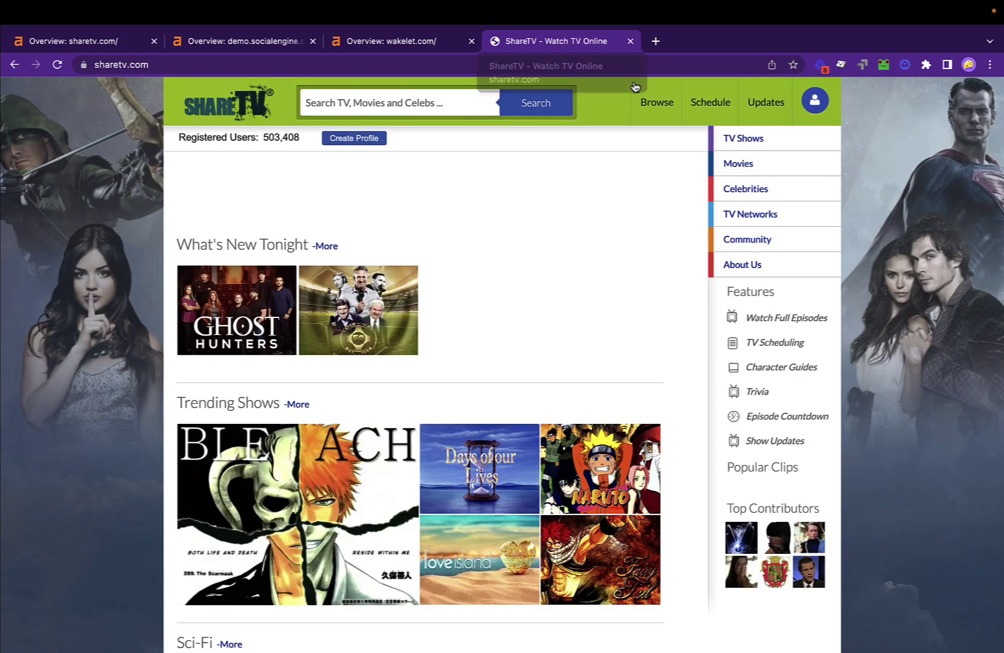
Register a new ShareTV account with the browser-suggested password and open My Profile
left_click(816, 101)
left_click(791, 132)
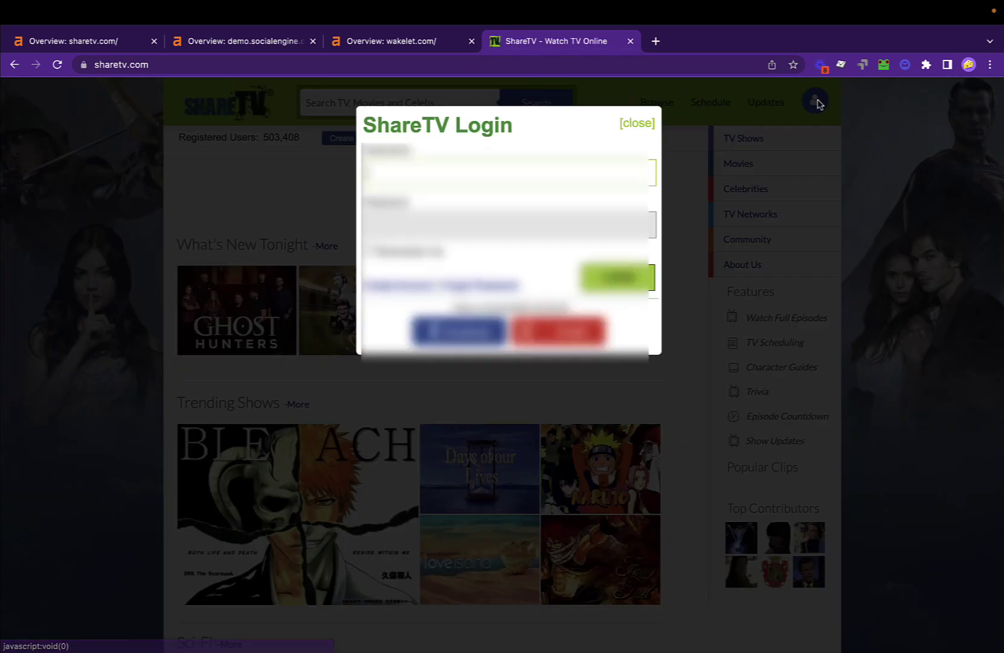
left_click(408, 289)
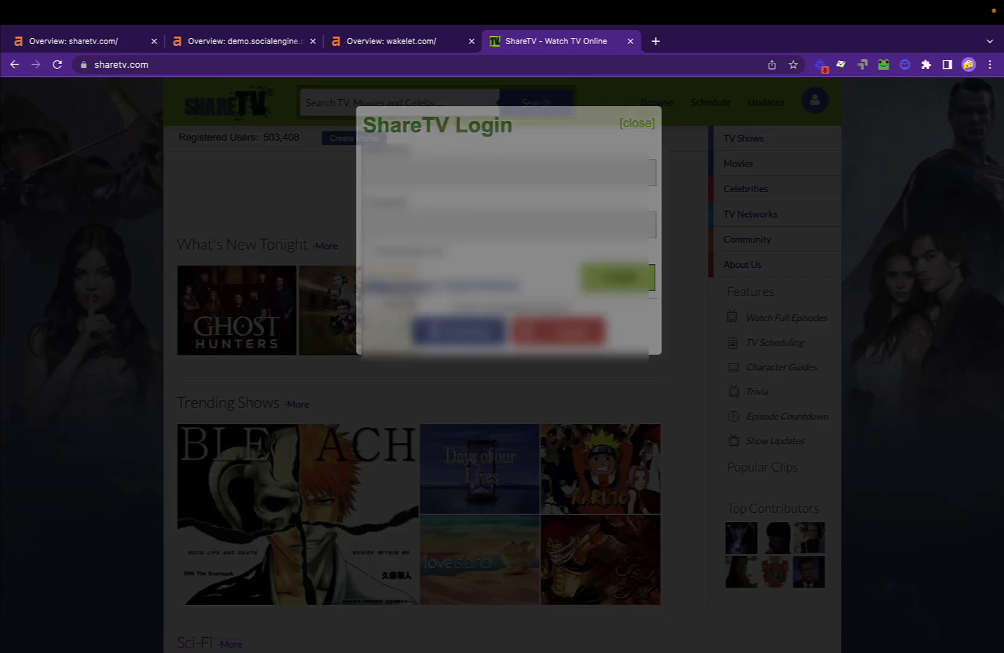
left_click(414, 223)
left_click(459, 258)
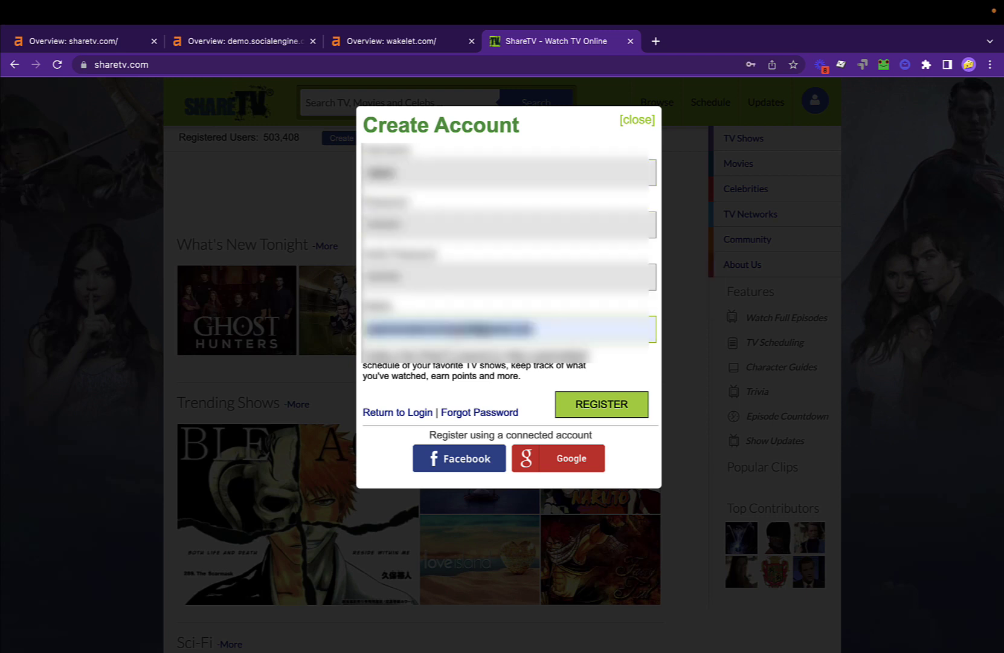
left_click(610, 416)
left_click(812, 117)
left_click(810, 130)
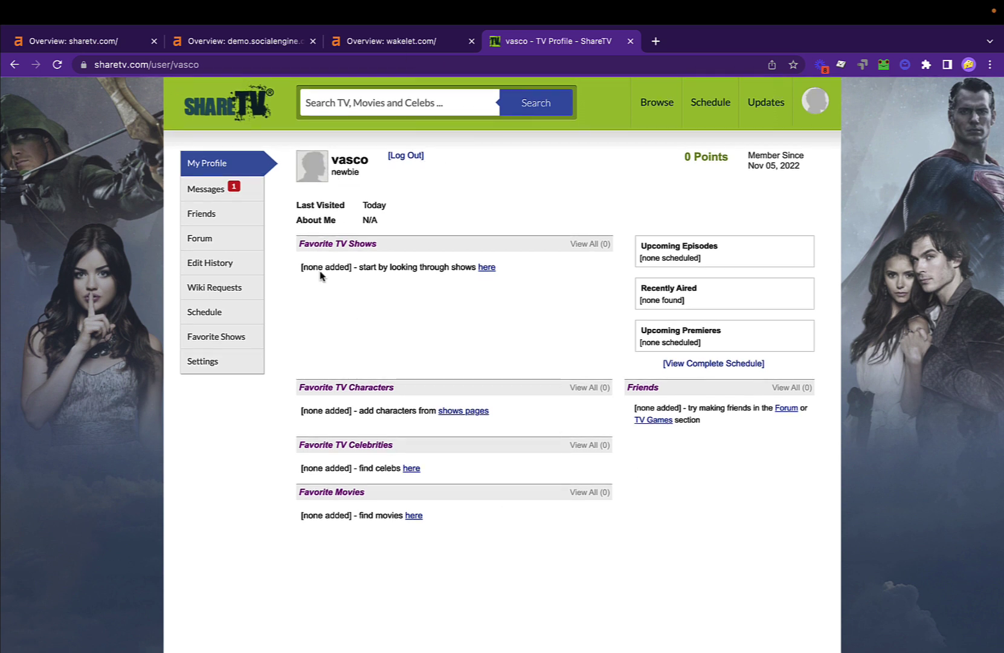
Open the ShareTV profile settings and upload a cropped avatar image
left_click(210, 361)
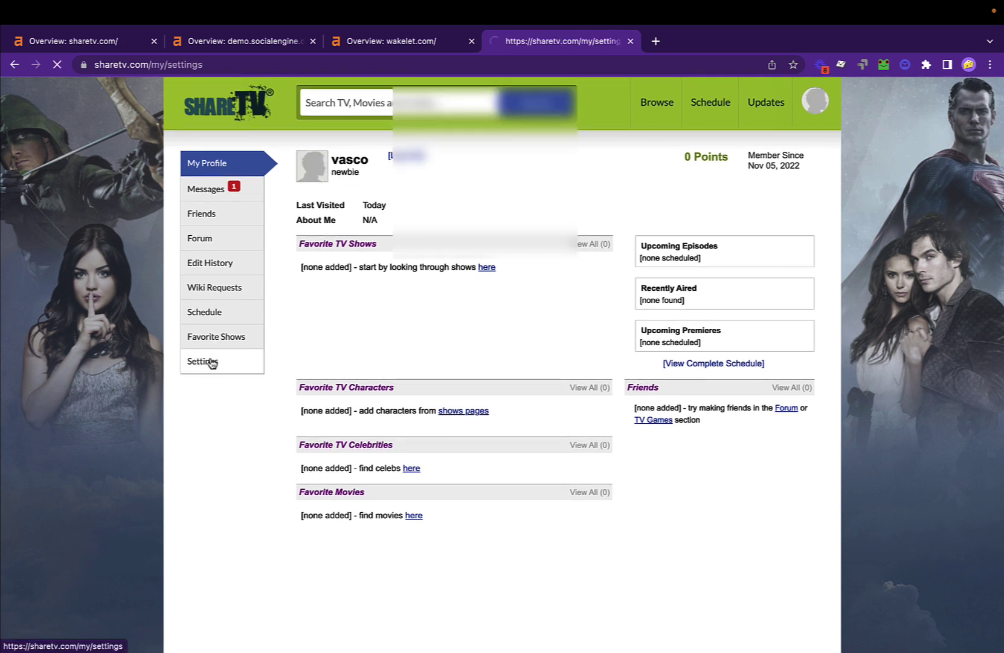
left_click_drag(706, 251, 608, 248)
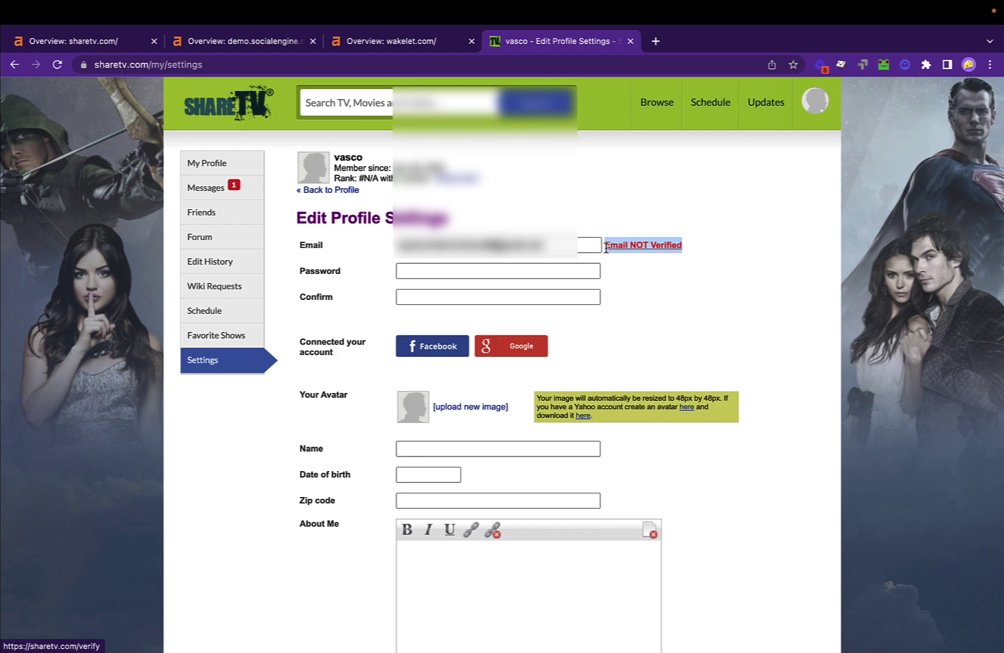
scroll(644, 247, "down", 2)
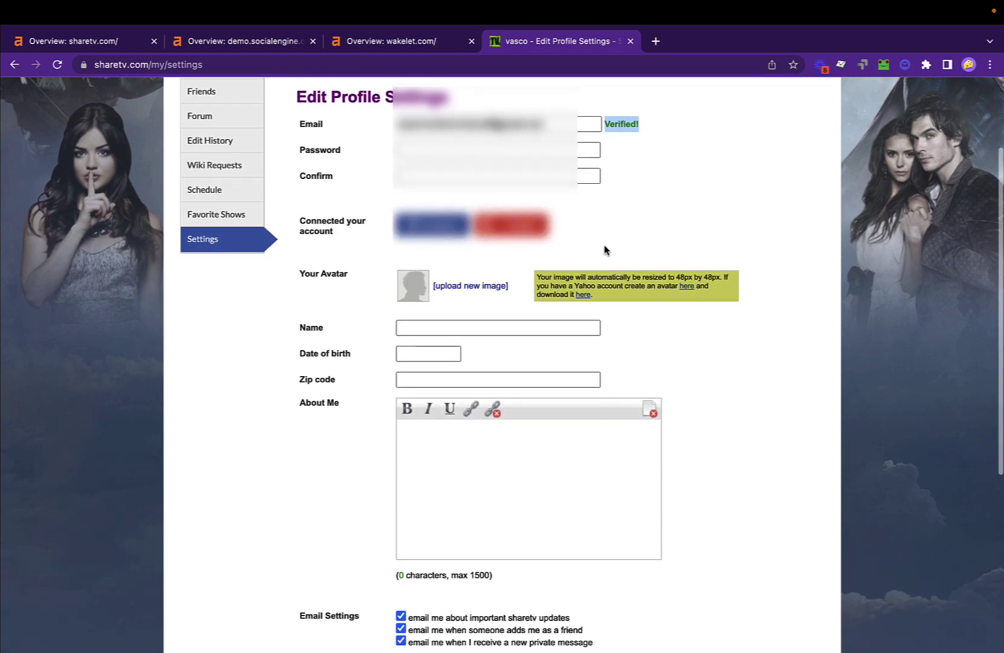
left_click(449, 286)
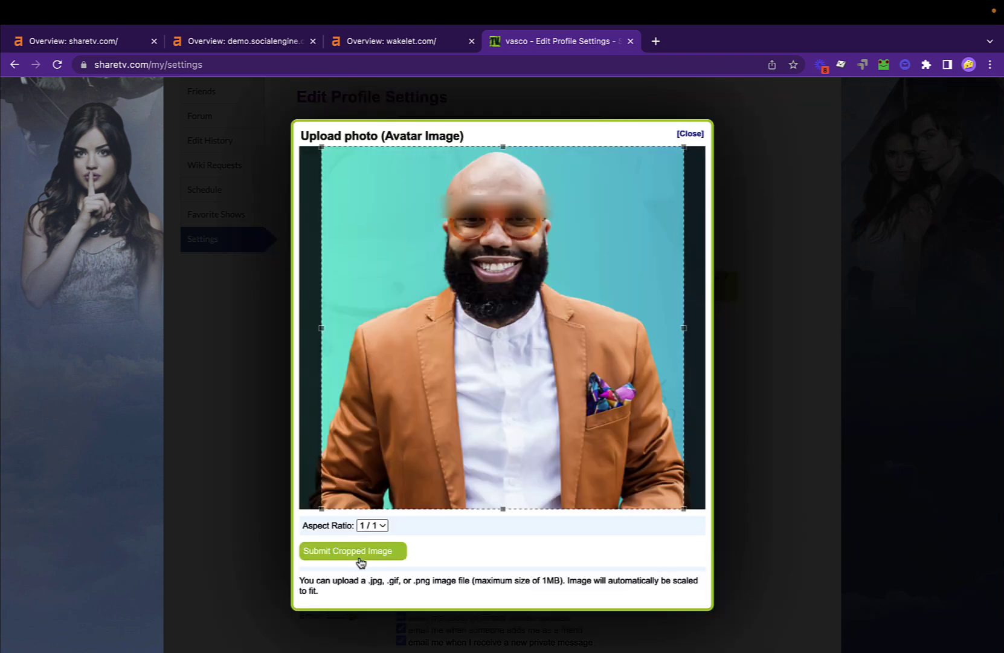
left_click(339, 553)
left_click(434, 463)
type("123123")
key("Tab")
type("this")
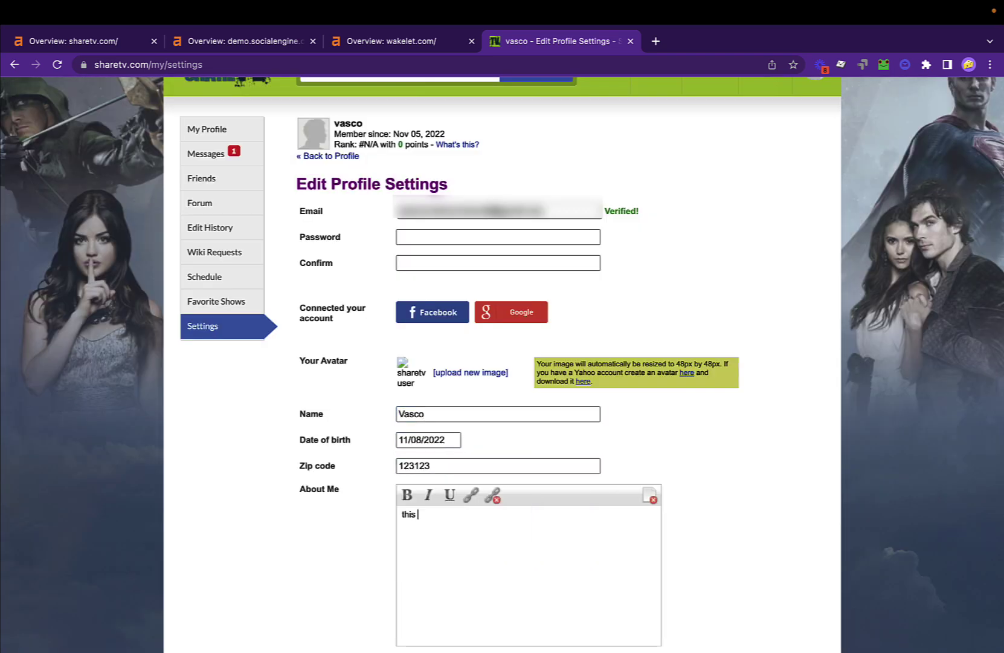
left_click_drag(426, 517, 455, 517)
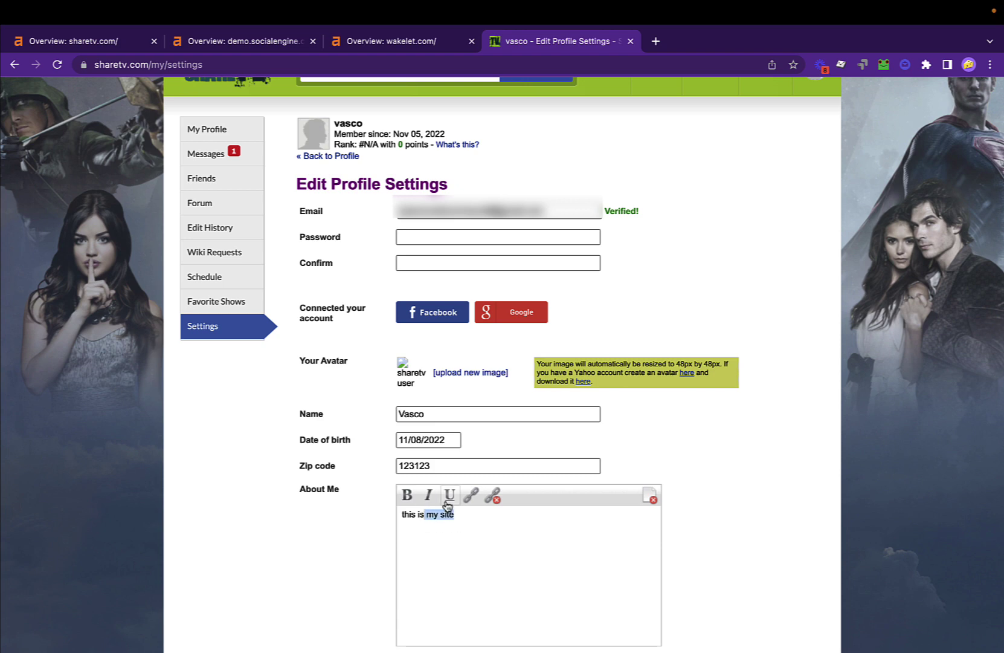
left_click(470, 495)
type("https://wakelet.com/")
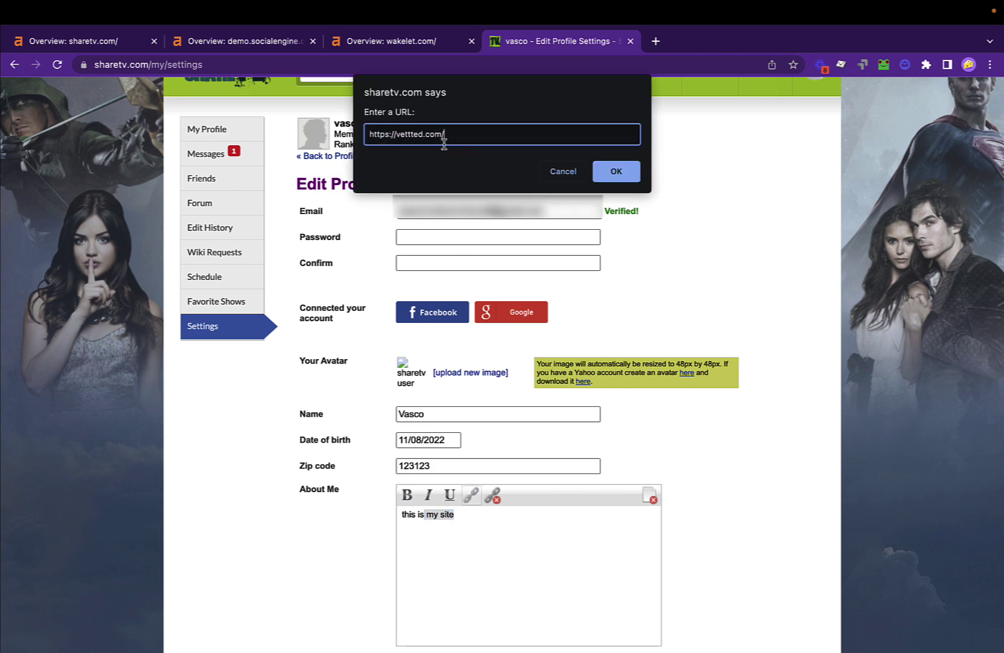
key("Return")
scroll(502, 390, "down", 2)
scroll(321, 498, "down", 5)
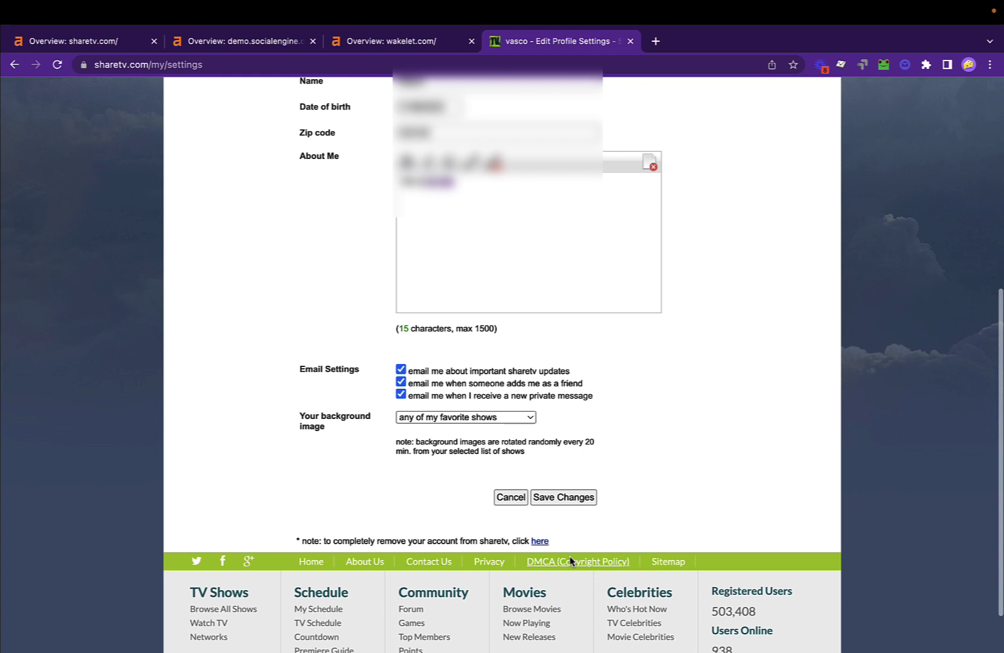
left_click(572, 497)
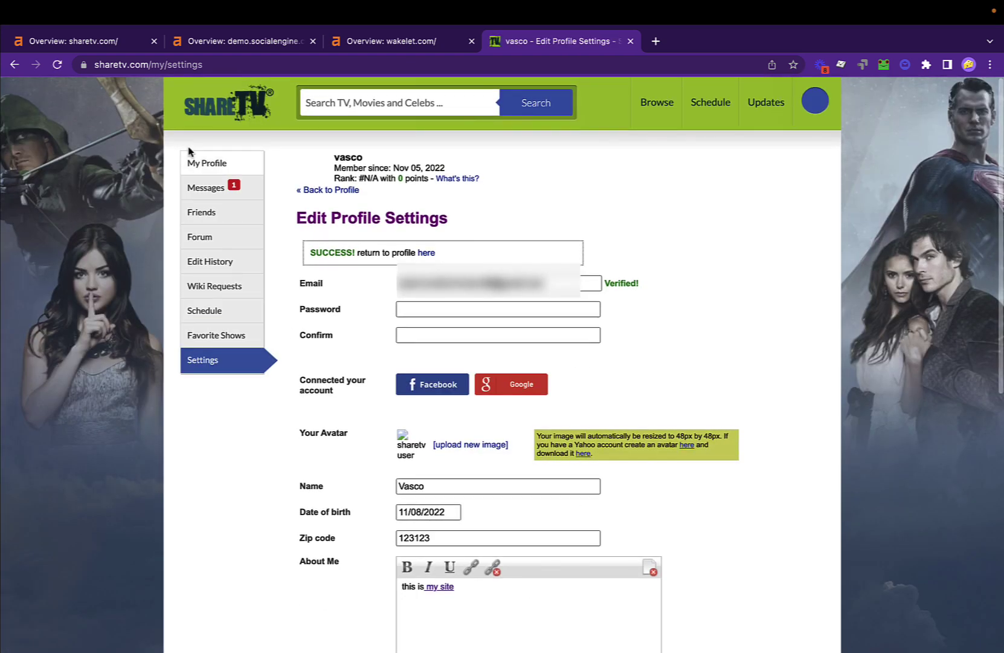
Inspect the 'my site' link on the public profile to confirm it has no nofollow
left_click(199, 161)
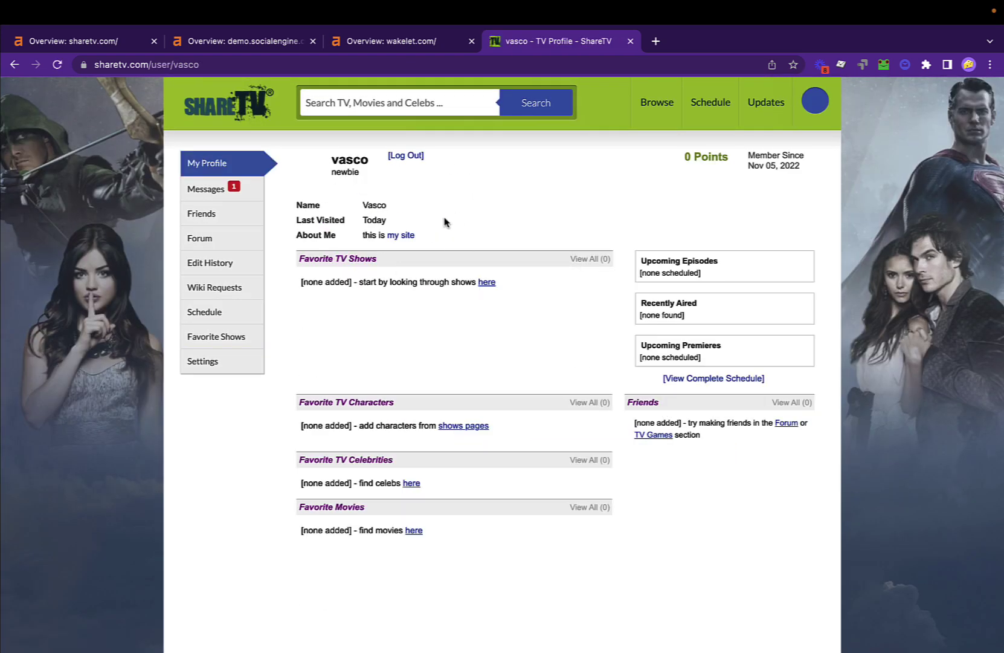
right_click(412, 240)
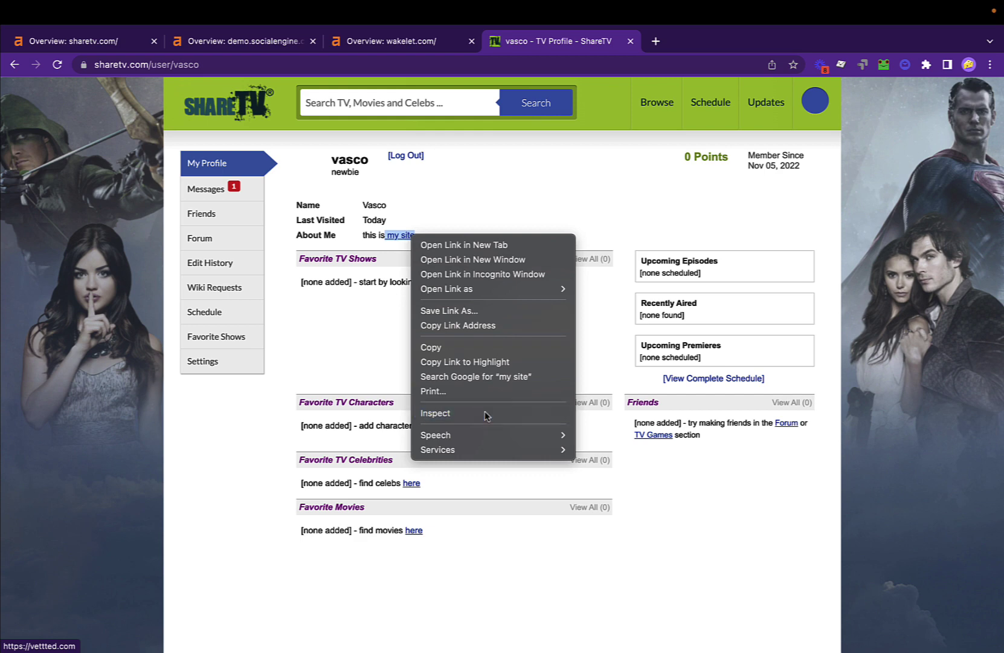
left_click(485, 413)
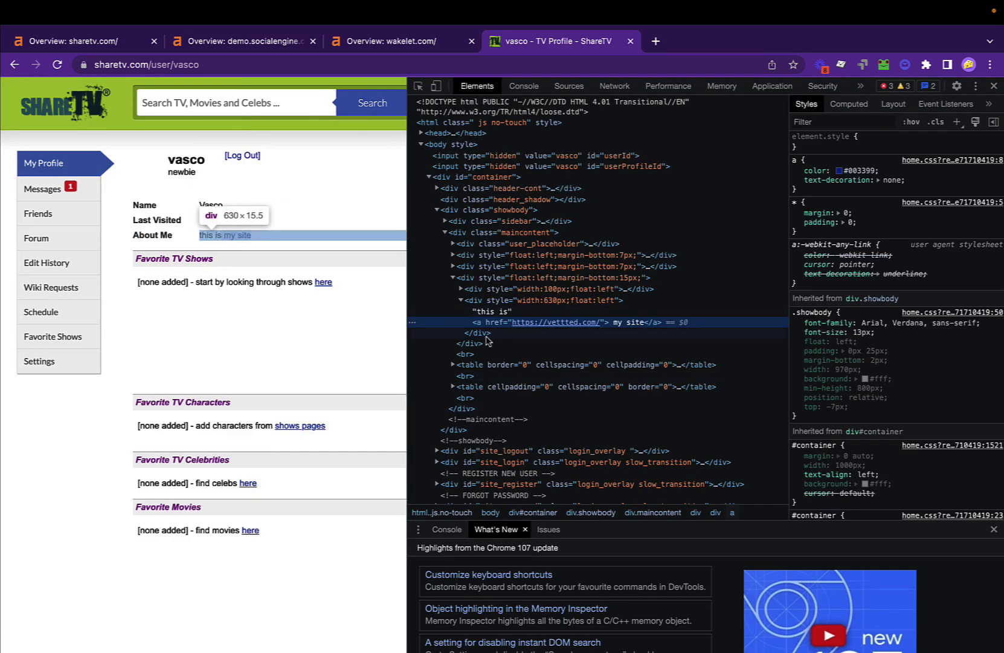
left_click(993, 89)
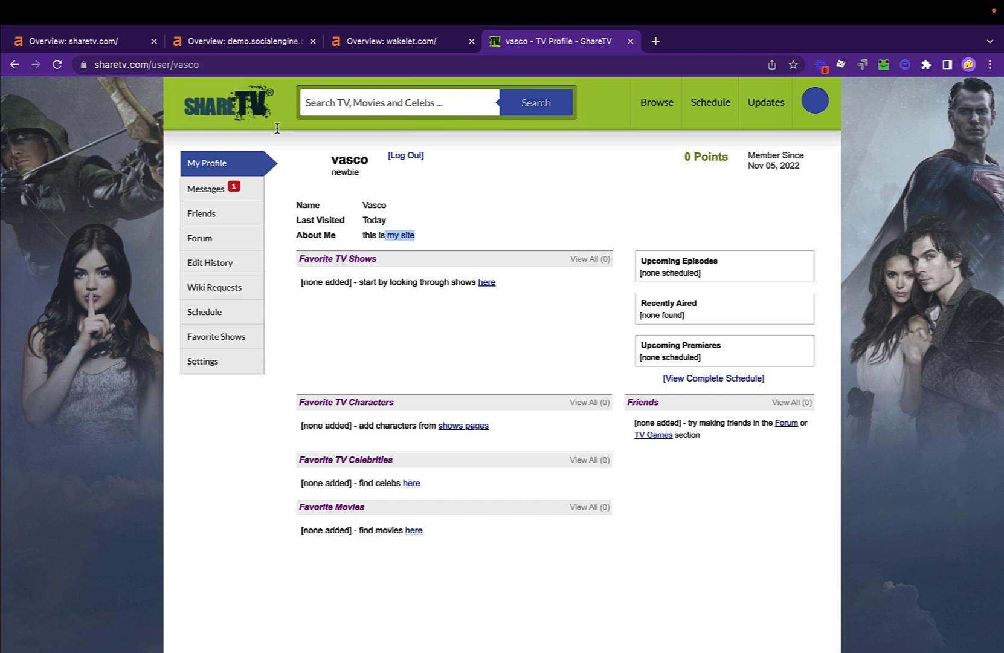
Move the profile tab beside the sharetv.com overview and recheck the About Me text
left_click_drag(516, 48, 200, 42)
left_click(79, 41)
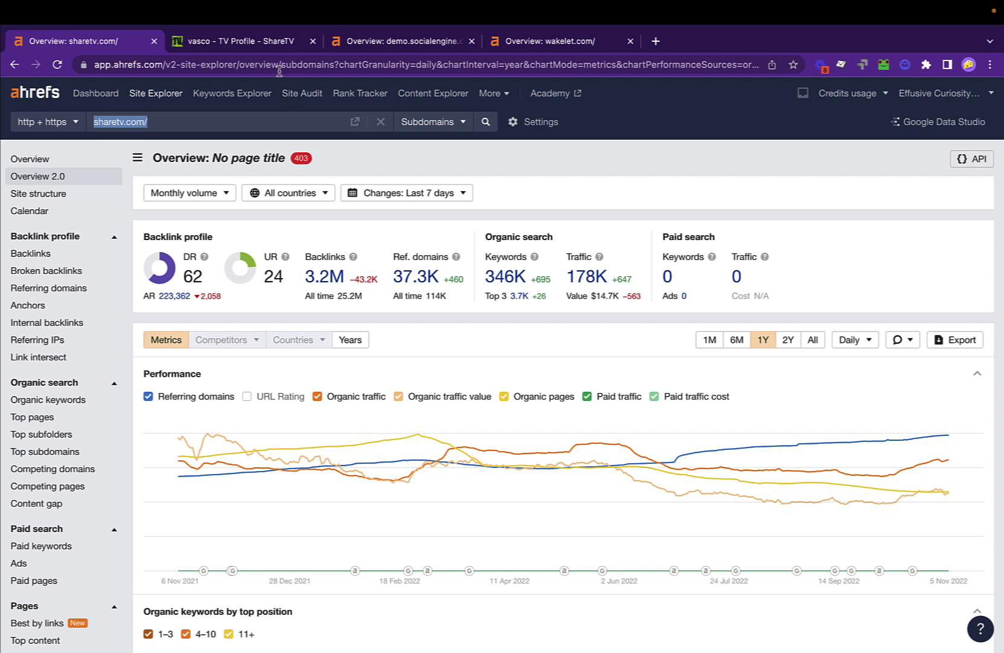
left_click(263, 49)
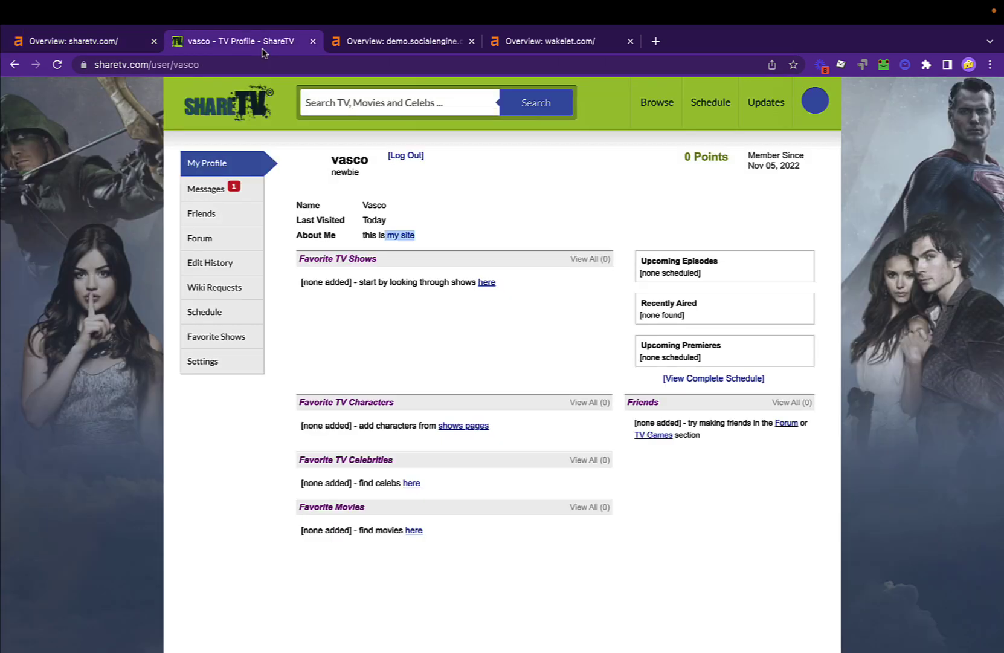
left_click_drag(443, 240, 337, 240)
Load demo.socialengine.com in the ShareTV tab and place it after its Ahrefs overview
left_click(361, 41)
key("ctrl+a")
key("ctrl+c")
left_click(237, 42)
left_click(240, 65)
key("ctrl+v")
key("Return")
left_click_drag(217, 39, 374, 40)
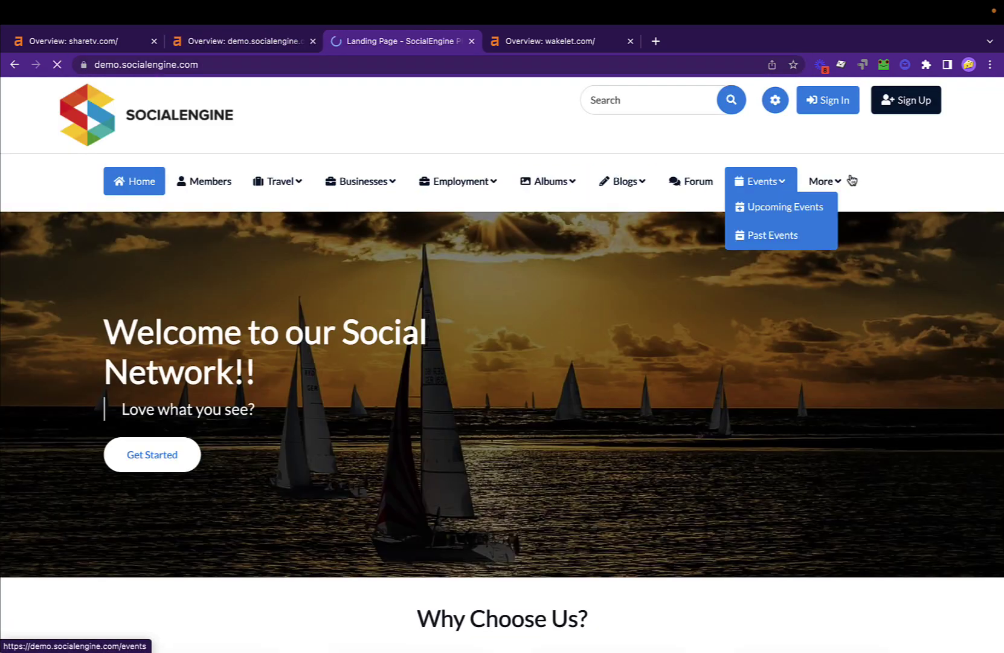
Sign up on SocialEngine with profile address plumbernyc, agree to the terms, and continue
left_click(914, 106)
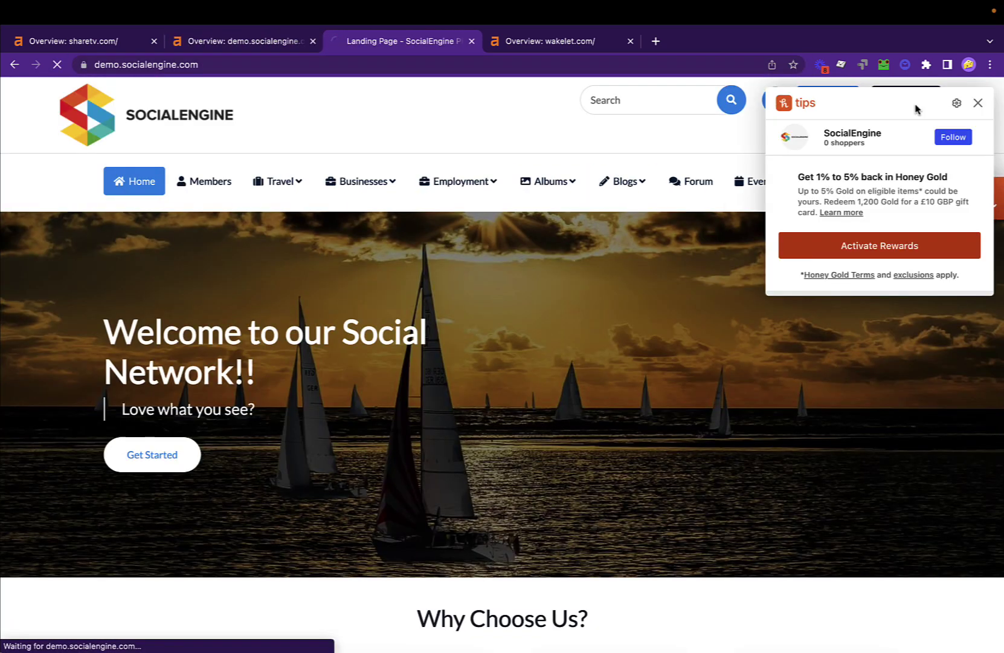
scroll(177, 484, "down", 3)
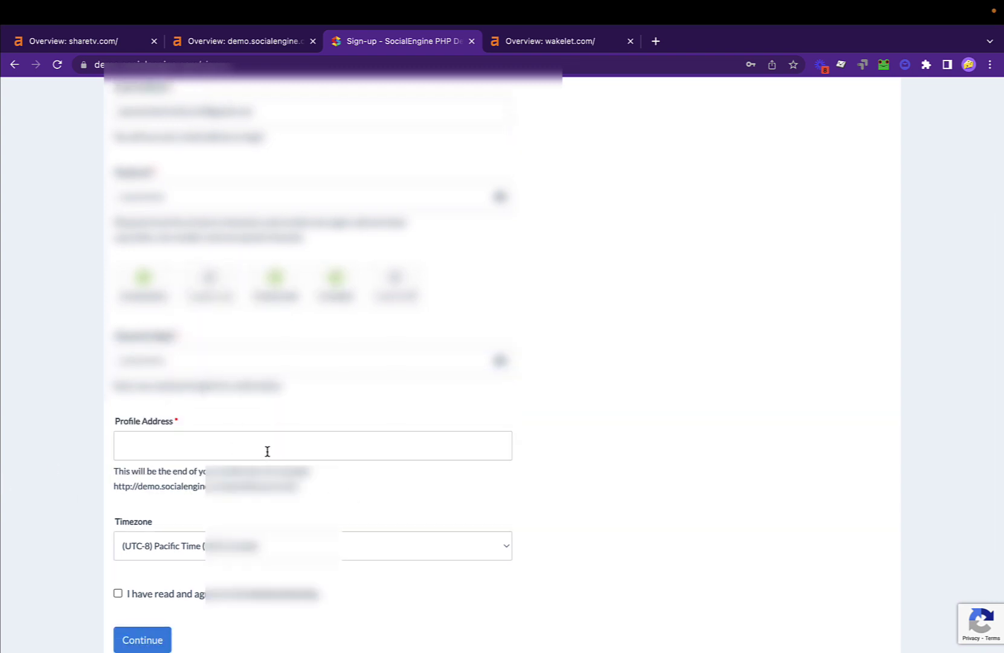
left_click(267, 451)
type("plumber")
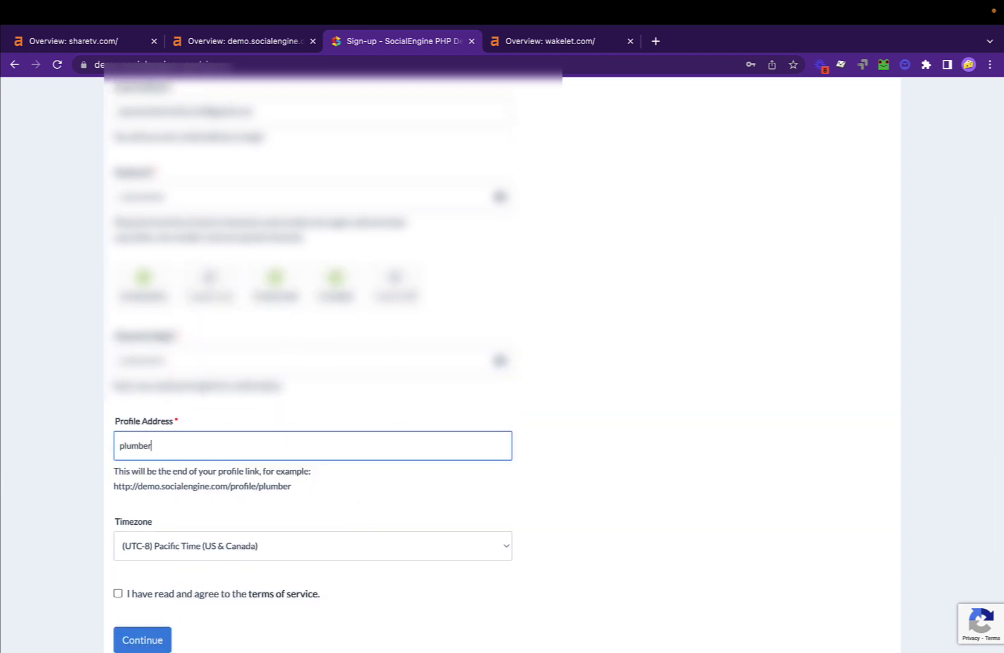
type("nyc")
scroll(275, 430, "down", 2)
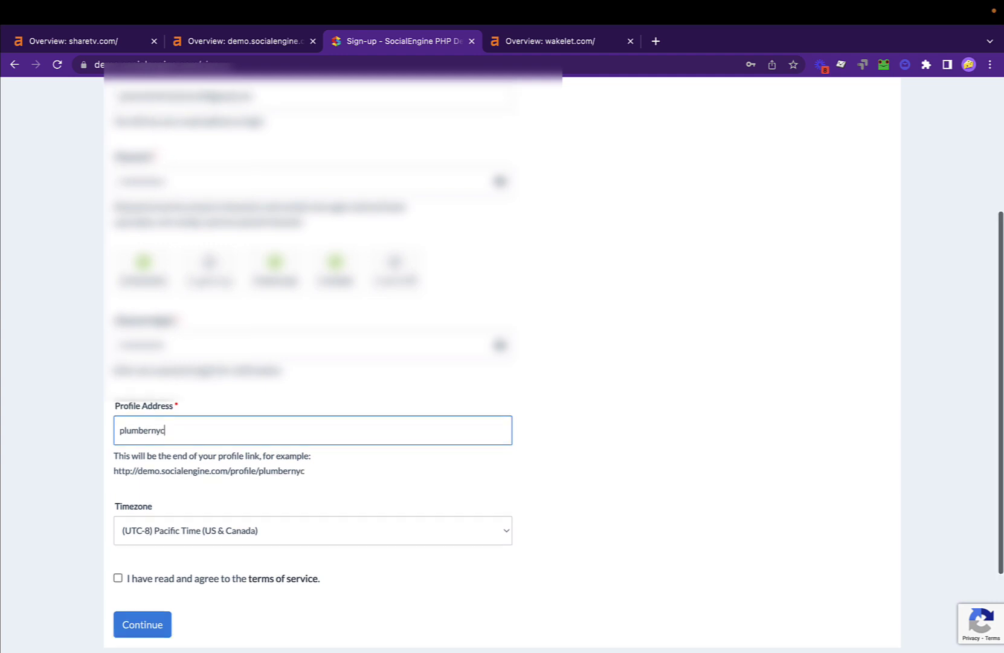
left_click(152, 475)
left_click(146, 512)
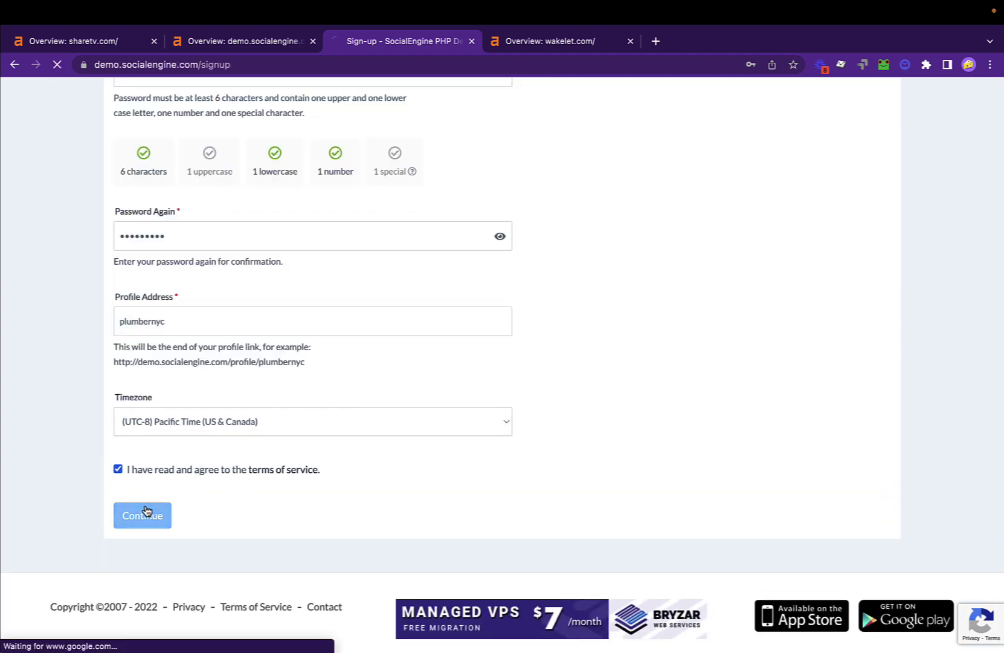
Autofill first and last name, set gender to Male and birth day to 5
left_click(200, 293)
left_click(226, 323)
scroll(98, 368, "down", 2)
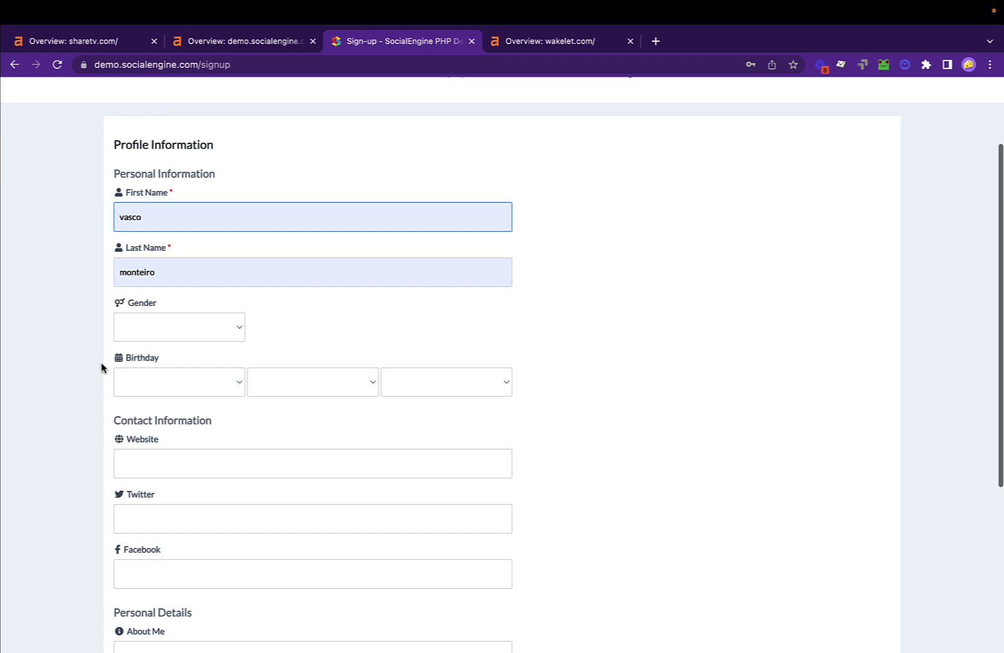
left_click(192, 300)
left_click(193, 337)
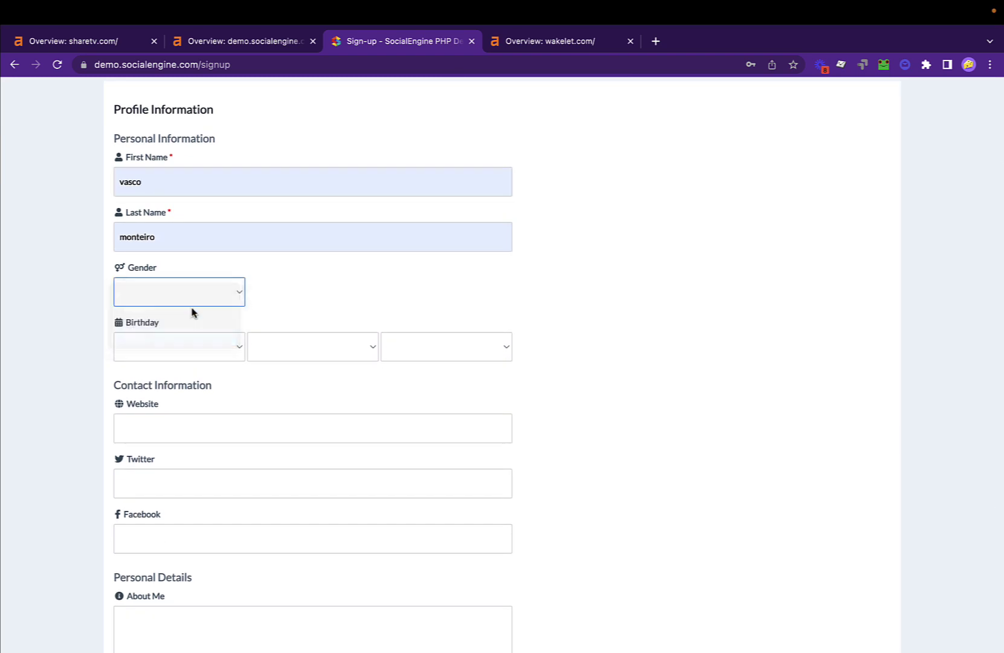
left_click(192, 300)
left_click(189, 268)
left_click(189, 346)
left_click(181, 421)
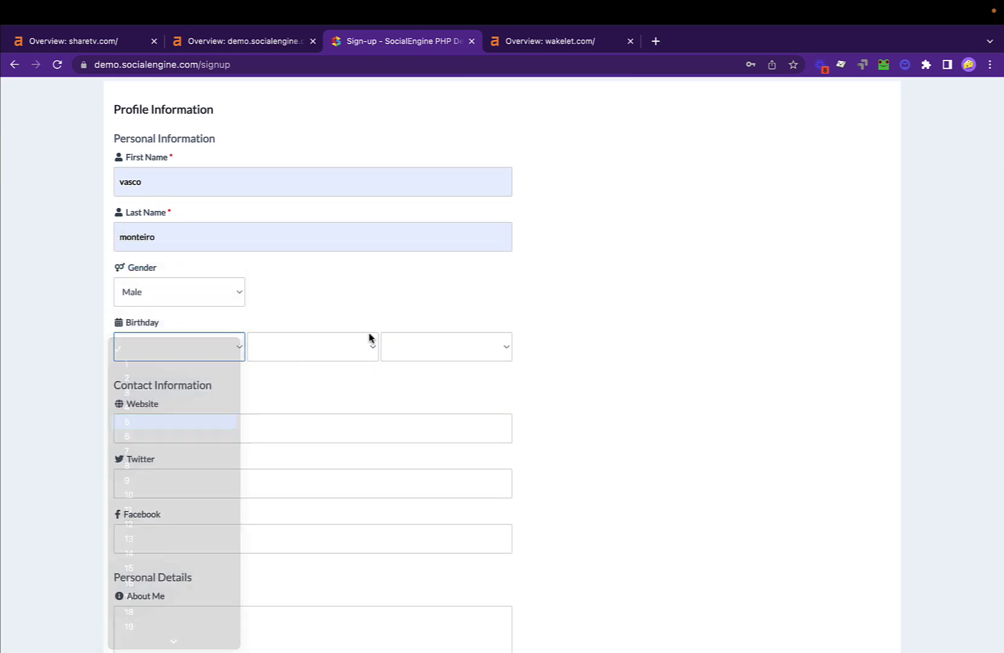
left_click(373, 340)
left_click(334, 392)
type("ted.com/")
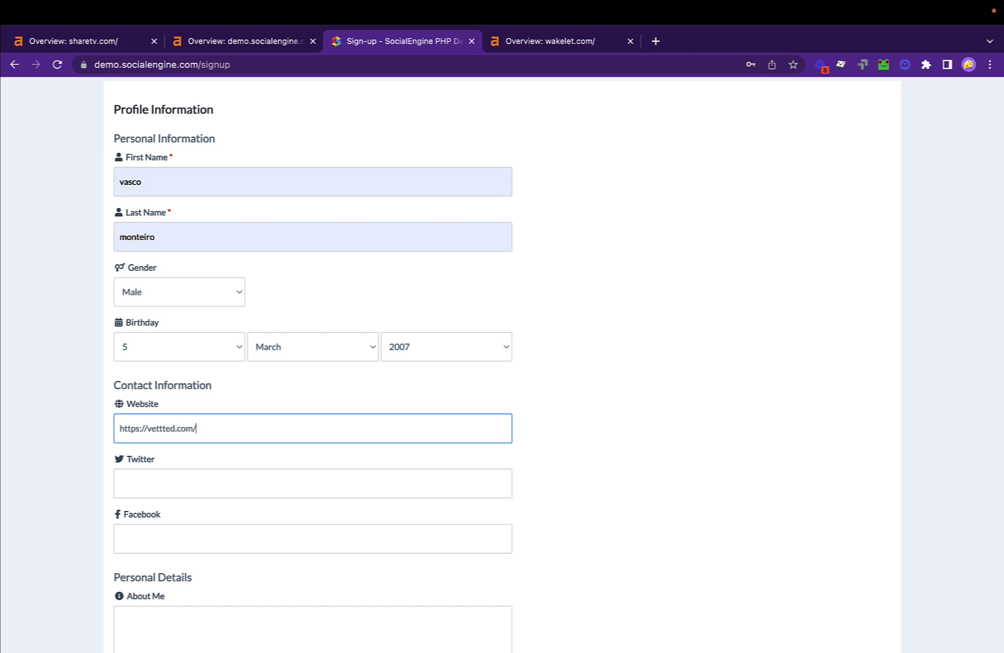
scroll(251, 390, "down", 5)
left_click(182, 242)
type("twitter.com/@vettted")
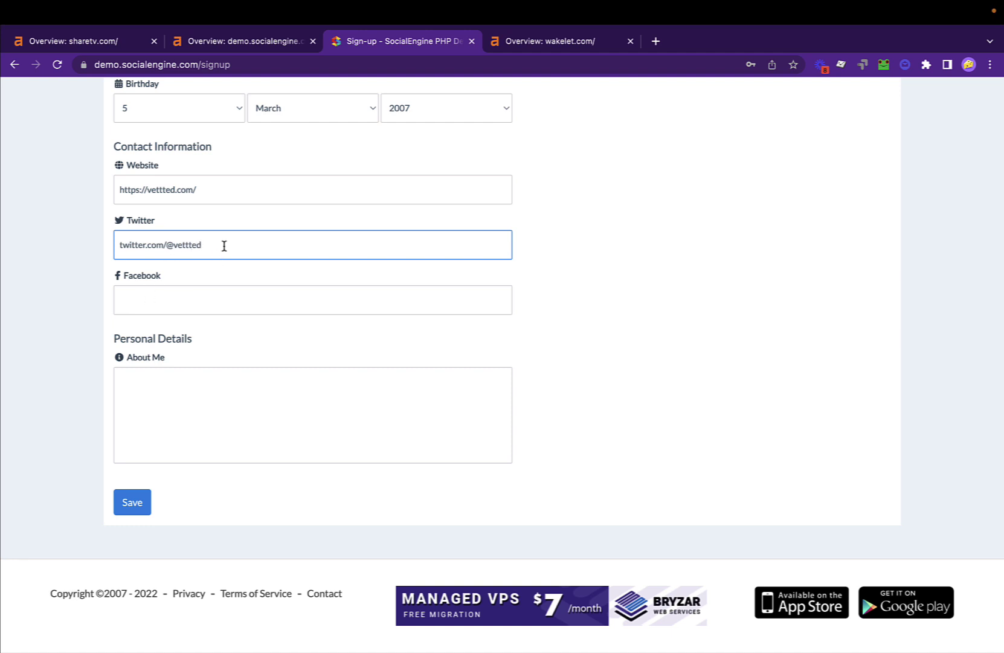
double_click(193, 244)
left_click(156, 387)
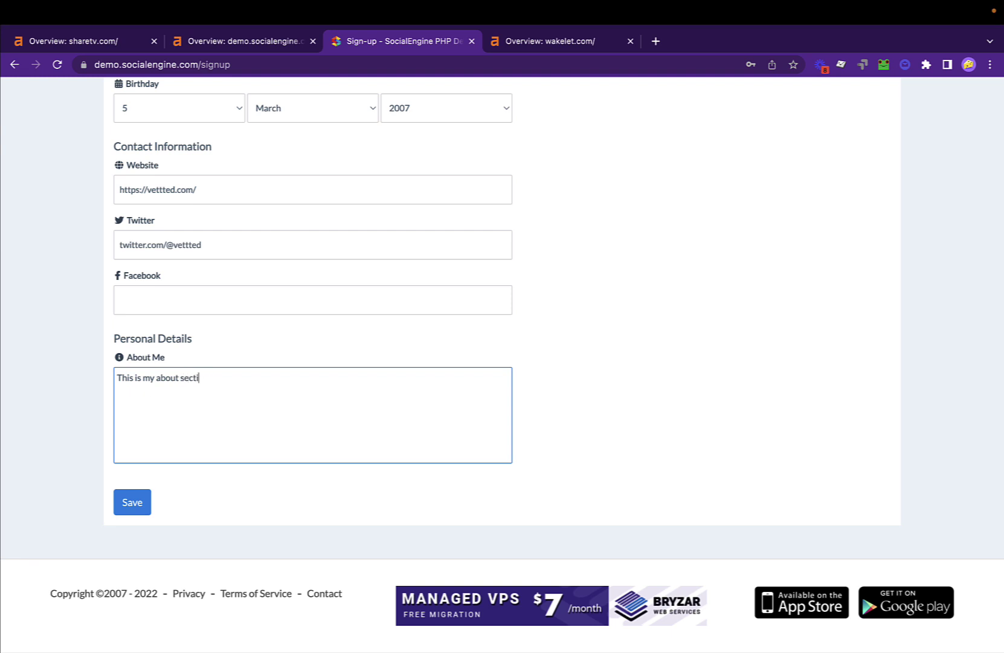
Save About Me 'This is my about section', skip the photo, and open View My Profile in a new tab
left_click(136, 511)
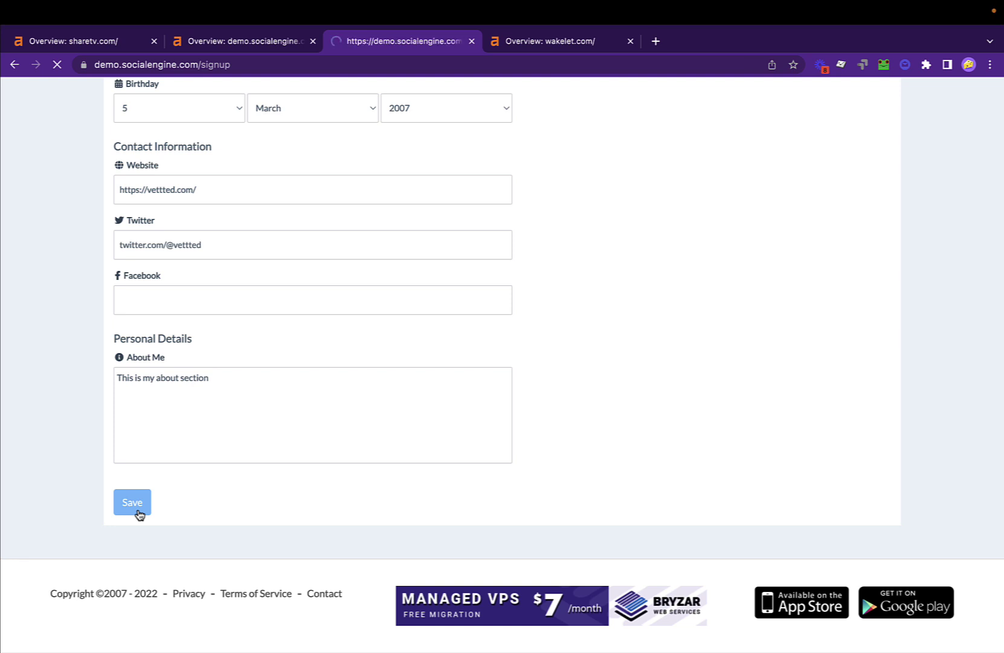
left_click(169, 553)
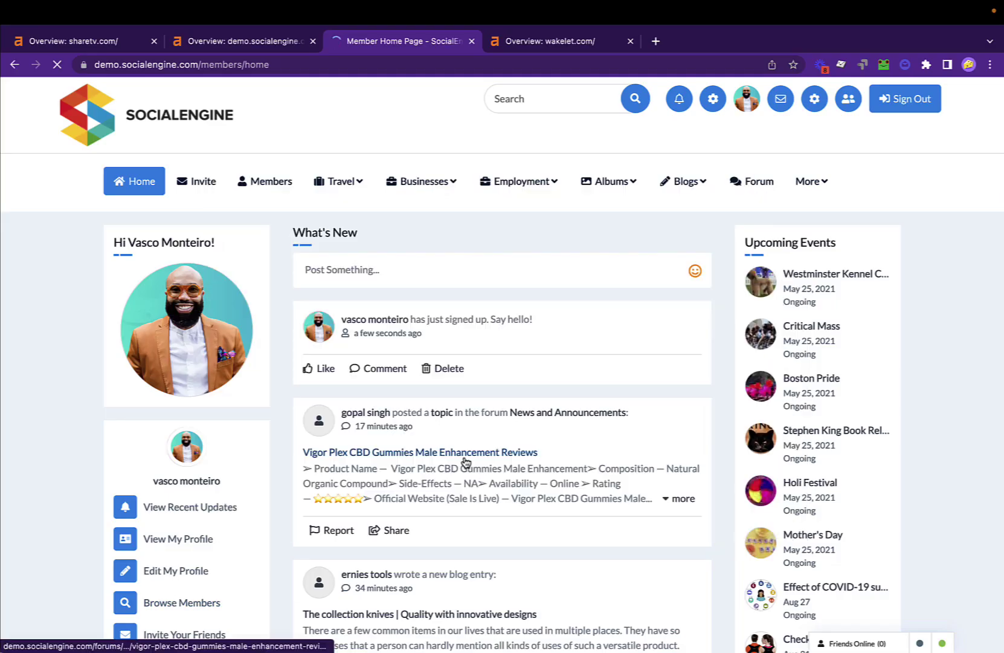
left_click(191, 546, "super")
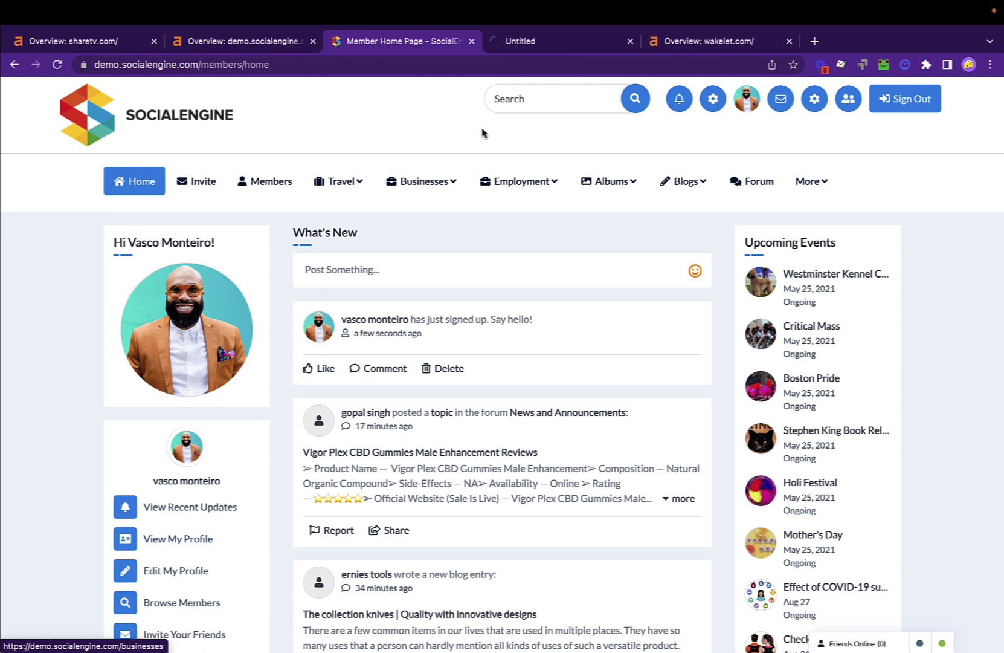
left_click(551, 46)
Inspect the website link on the profile's Info tab to confirm it lacks nofollow
scroll(474, 152, "down", 5)
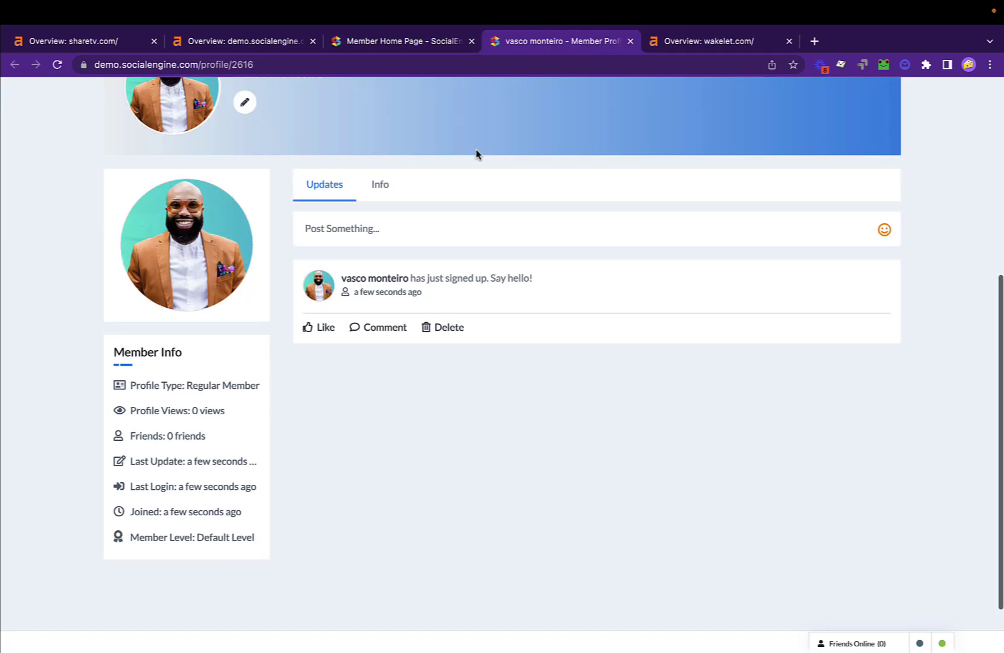
left_click(388, 191)
right_click(477, 390)
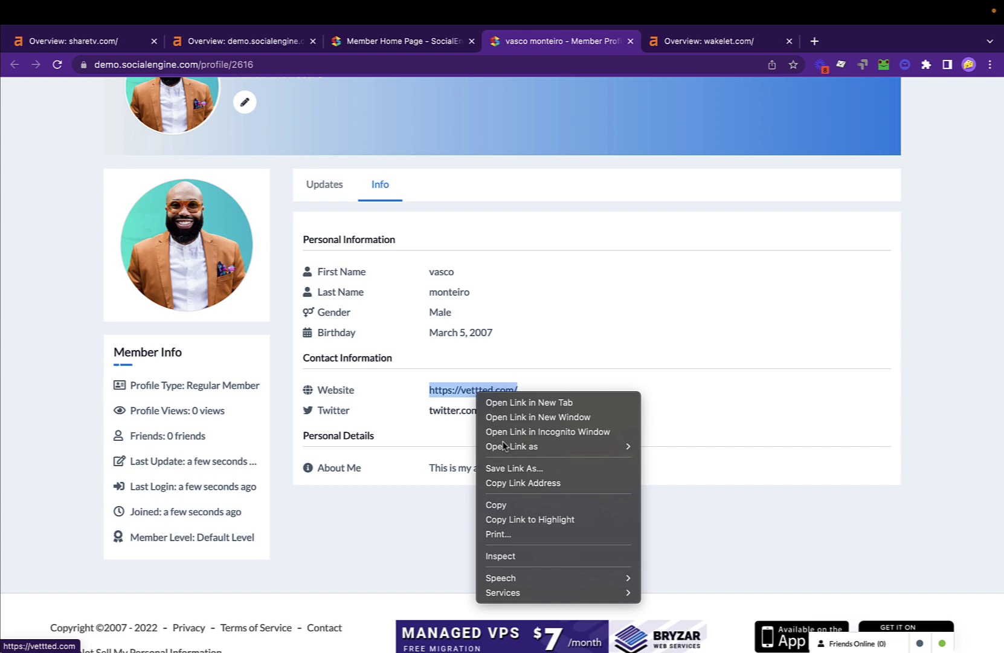
left_click(527, 556)
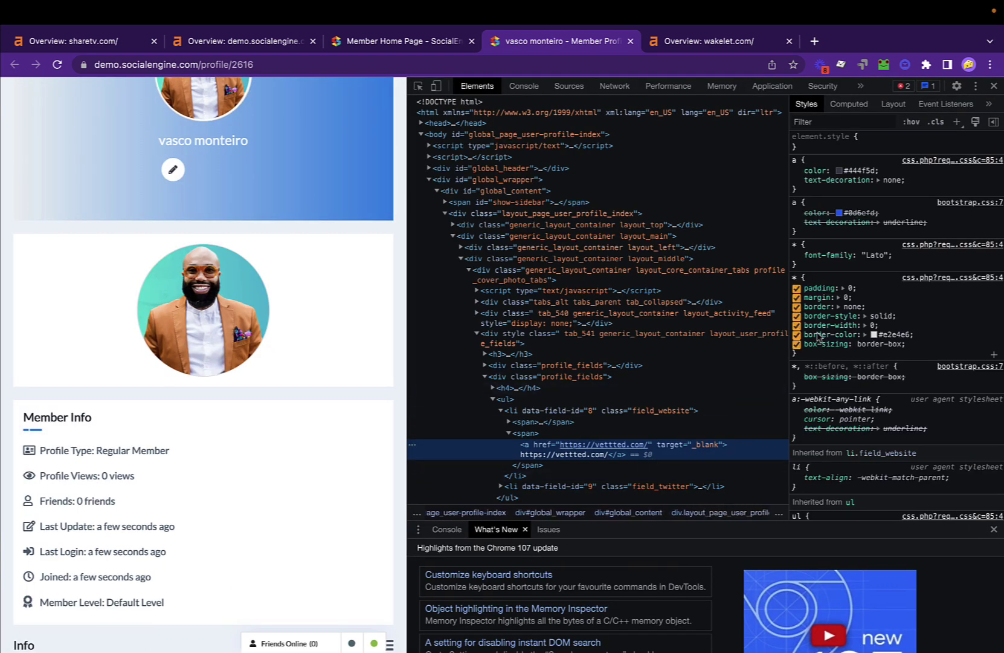
left_click(995, 87)
scroll(467, 385, "down", 1)
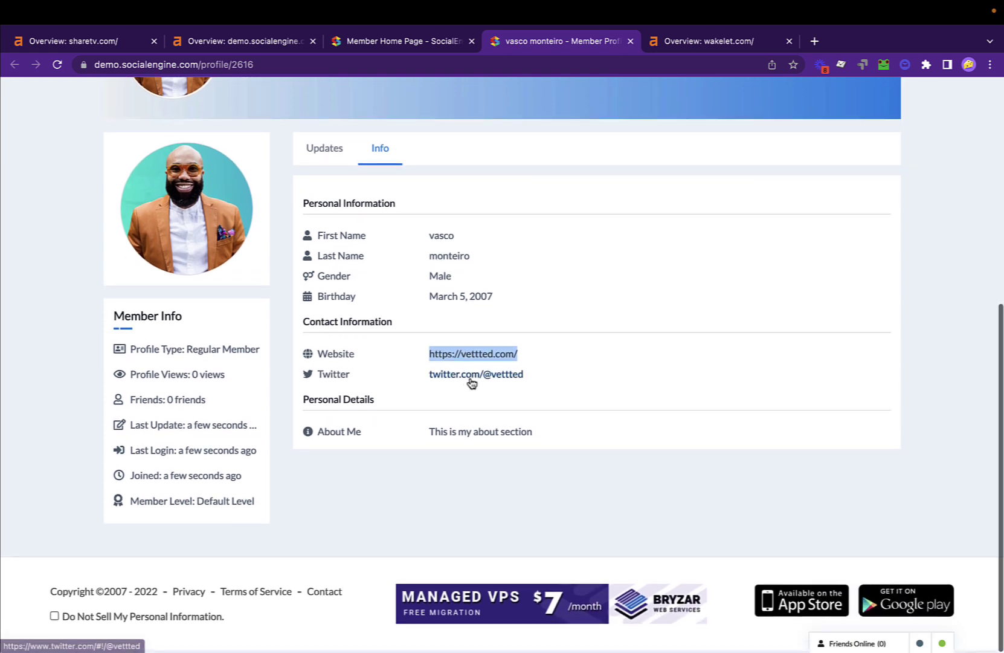
Inspect the Twitter link's markup and confirm it carries nofollow
right_click(475, 375)
right_click(453, 377)
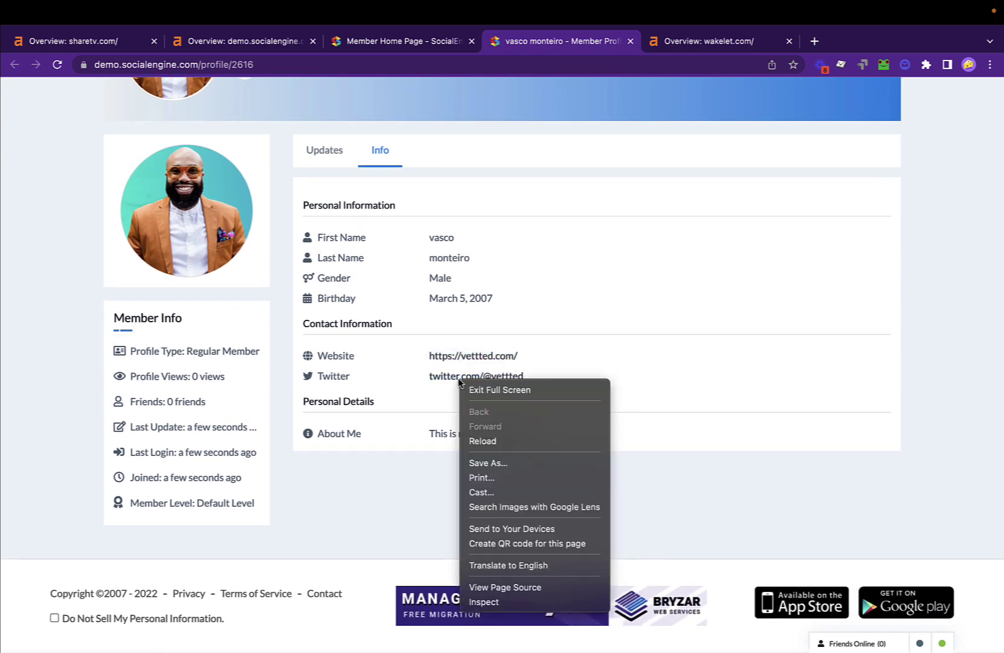
left_click(442, 380)
right_click(441, 381)
left_click(509, 551)
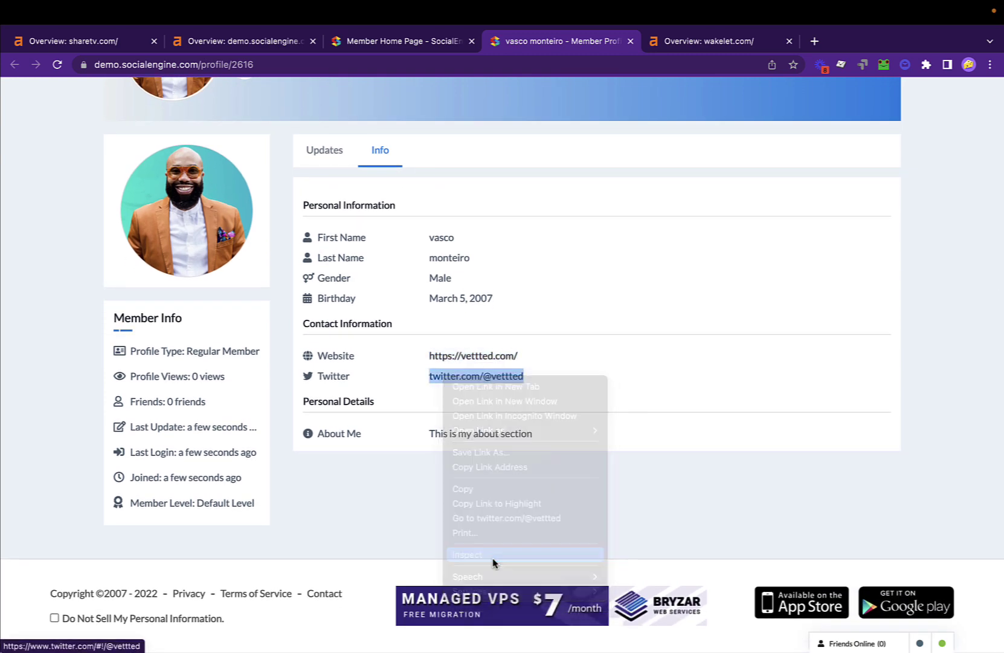
scroll(665, 302, "down", 1)
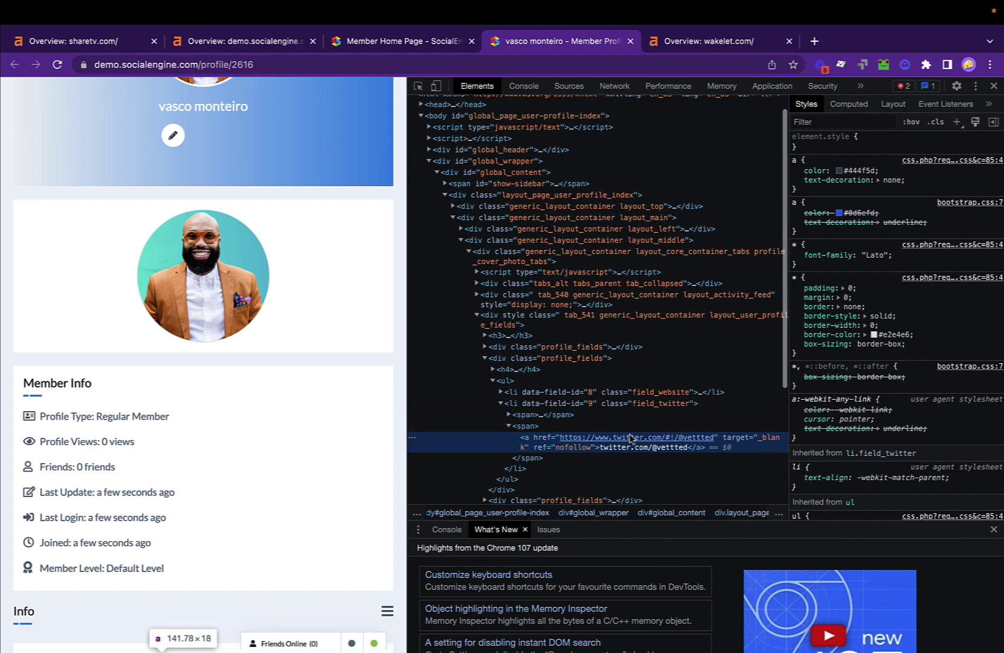
left_click(993, 85)
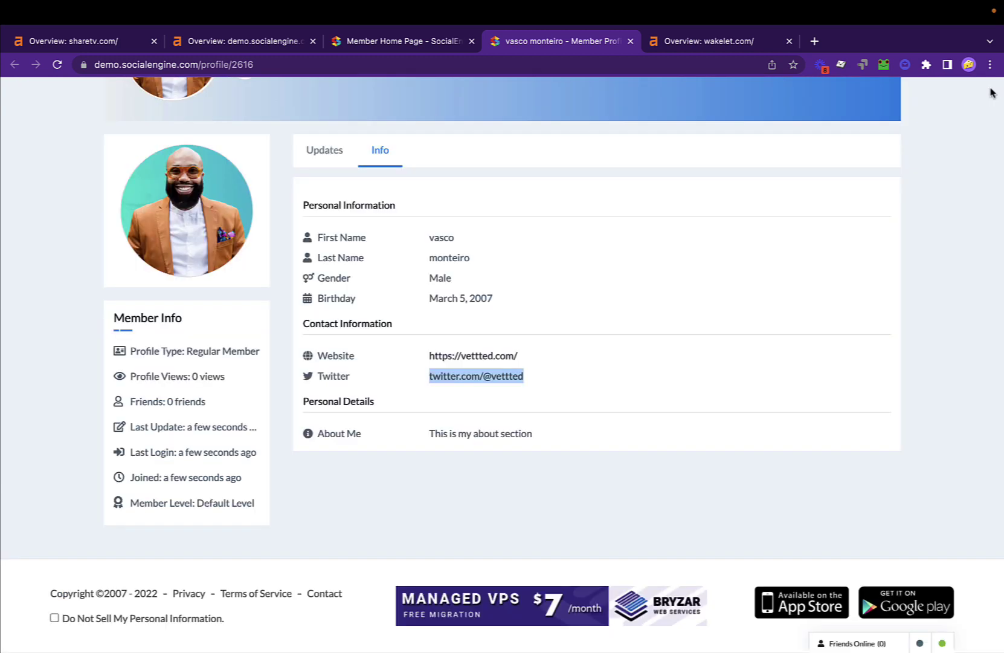
Recheck the website link's rel attribute, then return to the SocialEngine Ahrefs overview
right_click(464, 356)
left_click(535, 517)
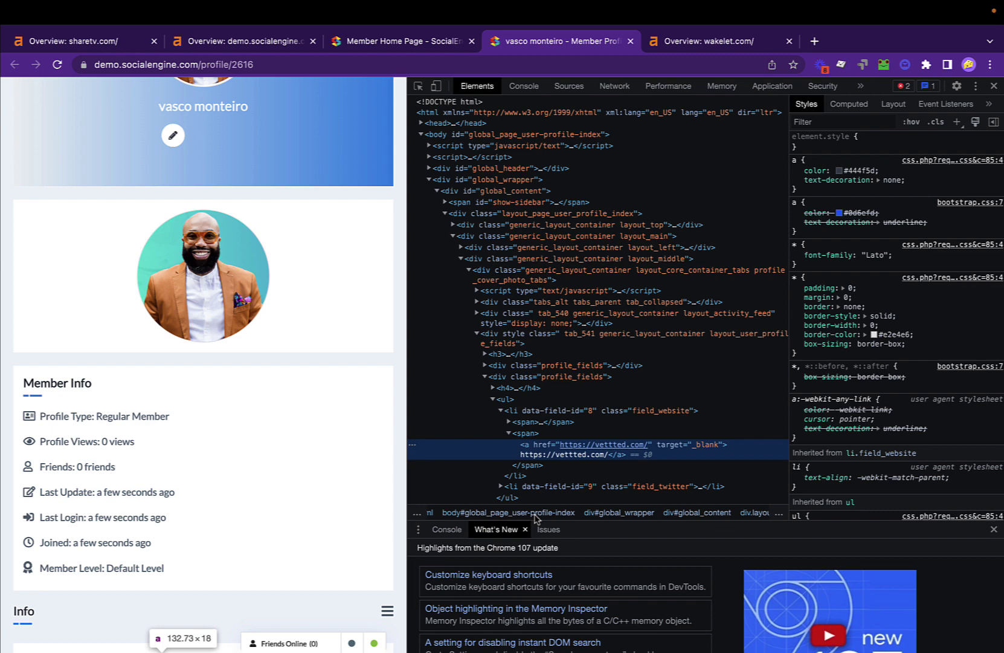
left_click(993, 87)
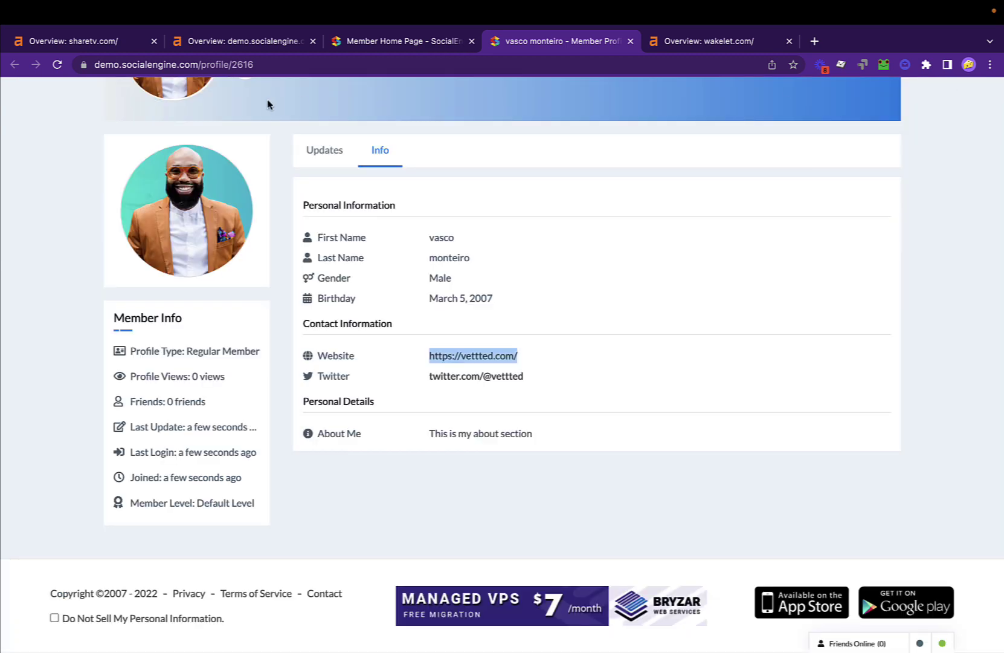
left_click(251, 43)
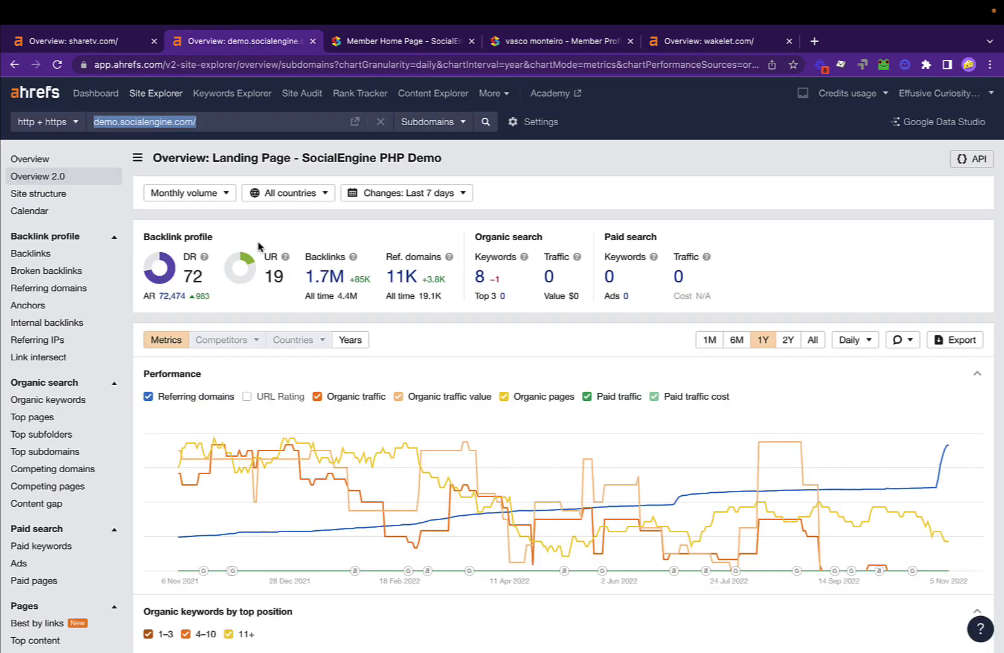
Close the SocialEngine Member Home and member profile tabs
left_click(522, 42)
scroll(378, 132, "up", 6)
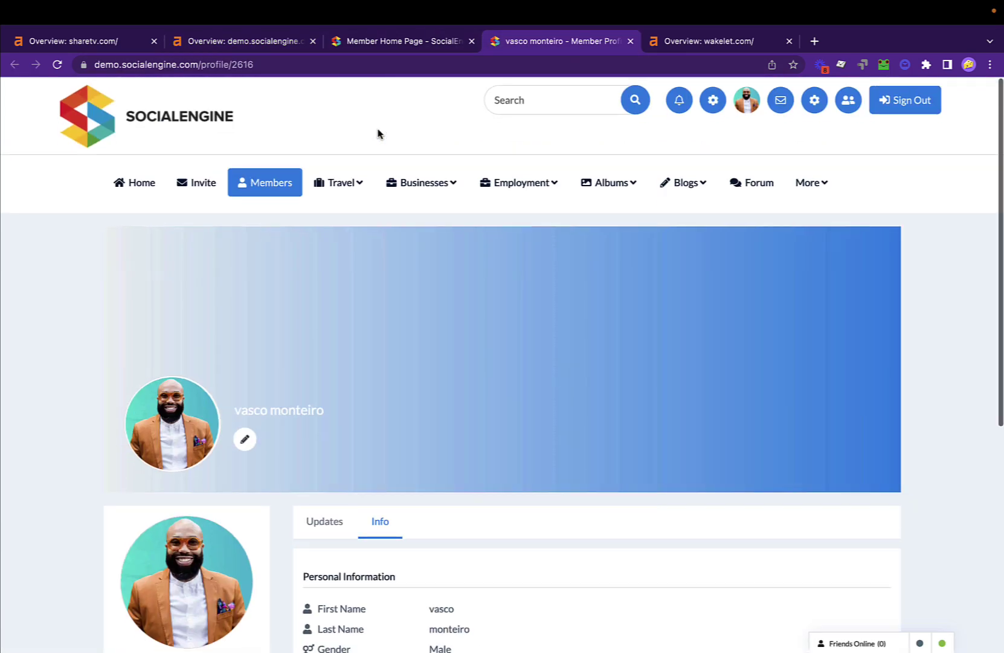
scroll(377, 132, "down", 1)
scroll(376, 132, "up", 3)
left_click(426, 41)
left_click(472, 41)
left_click(471, 41)
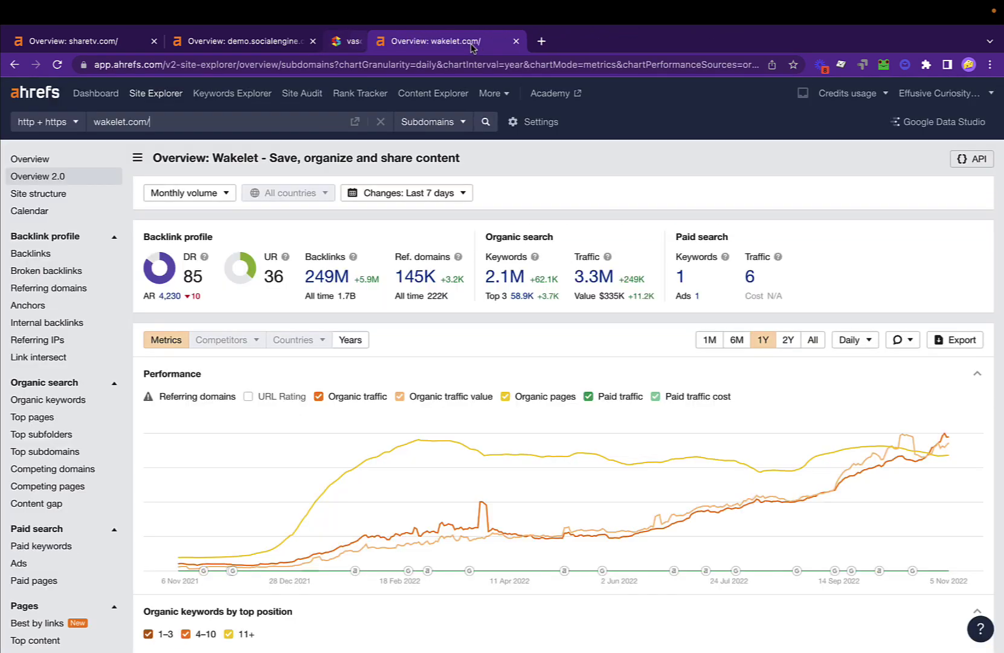
left_click(280, 42)
Copy wakelet.com from its Ahrefs overview and load it in a new tab
left_click(357, 41)
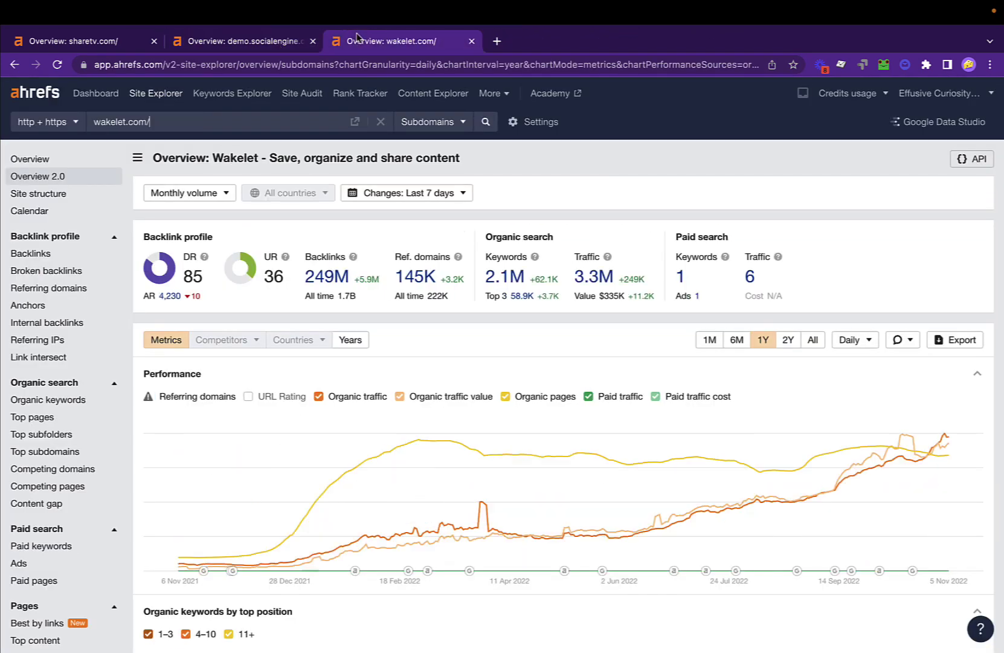
key("ctrl+a")
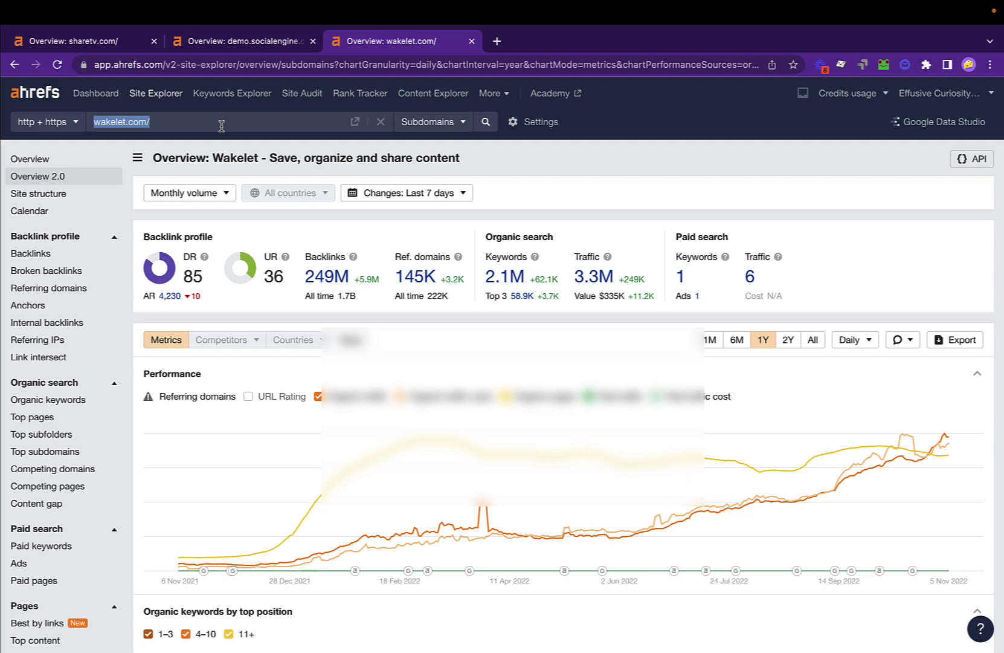
key("ctrl+c")
key("ctrl+t")
key("ctrl+v")
key("Return")
left_click(372, 46)
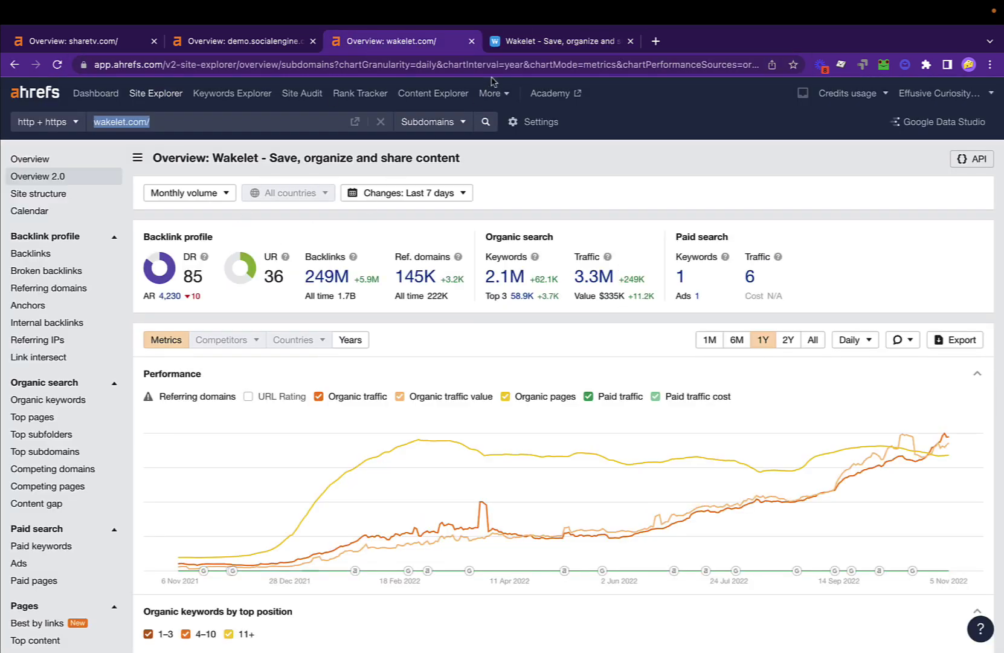
Start a Wakelet account sign-up using the Google account
left_click(518, 44)
left_click(966, 107)
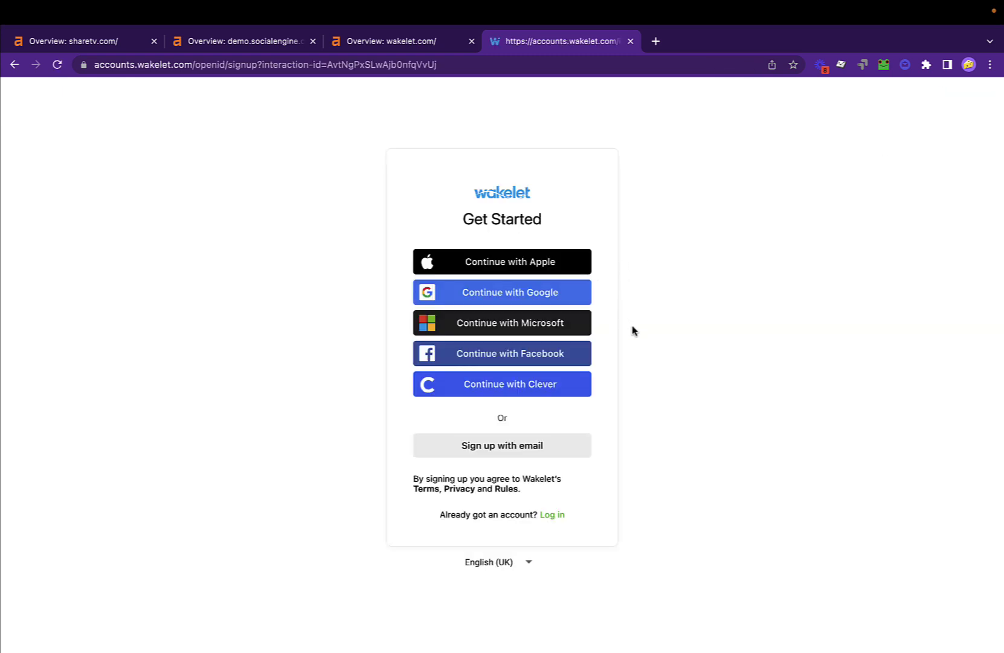
left_click(543, 295)
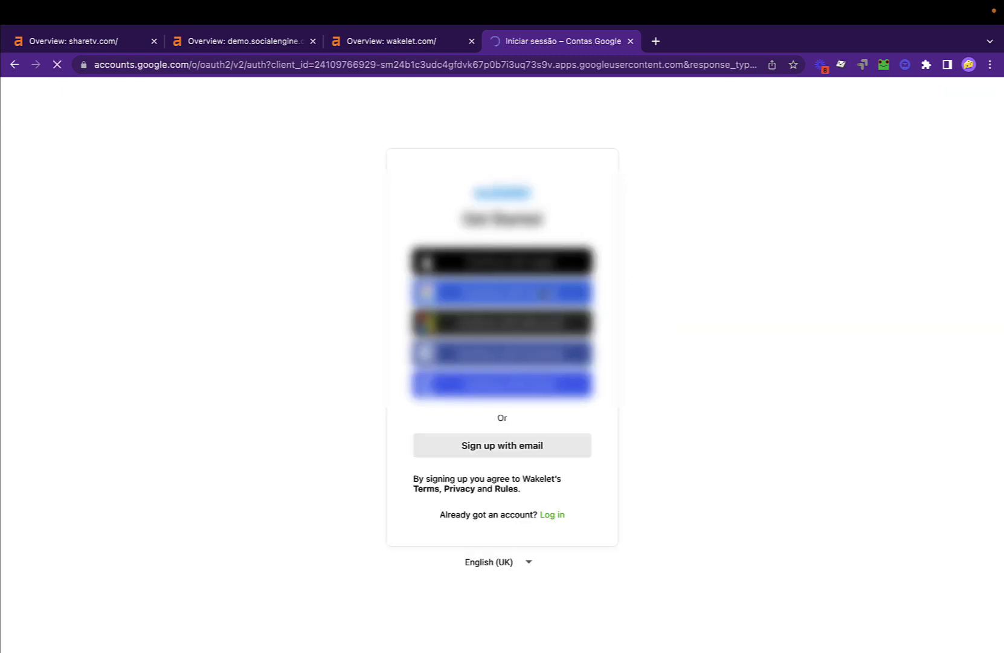
left_click(455, 375)
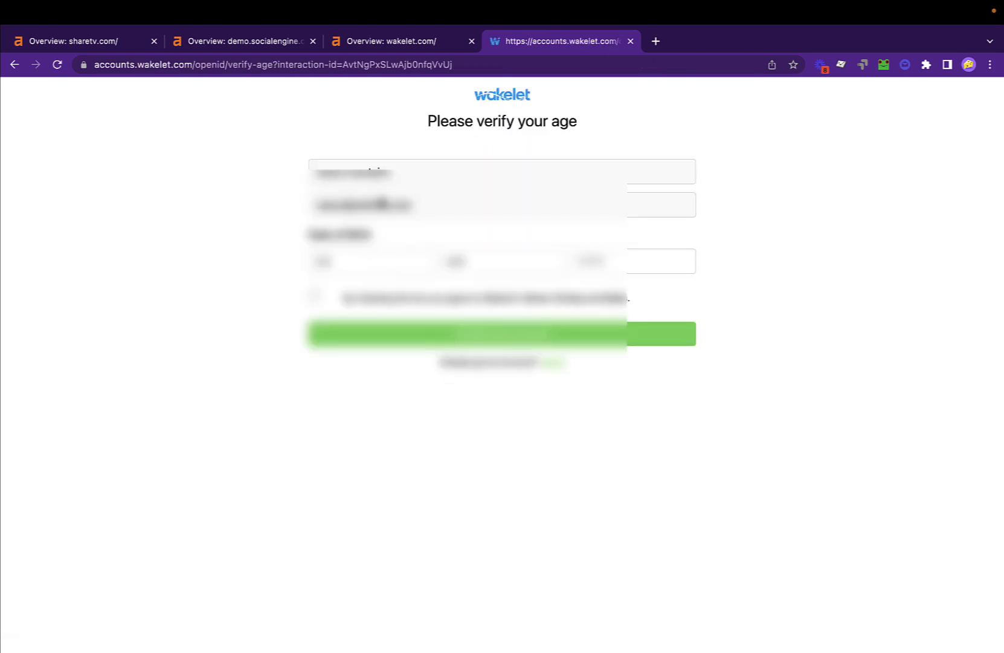
Enter the day, month and year of birth, accept the terms and privacy policy, and submit
left_click(385, 261)
left_click(461, 262)
left_click(579, 260)
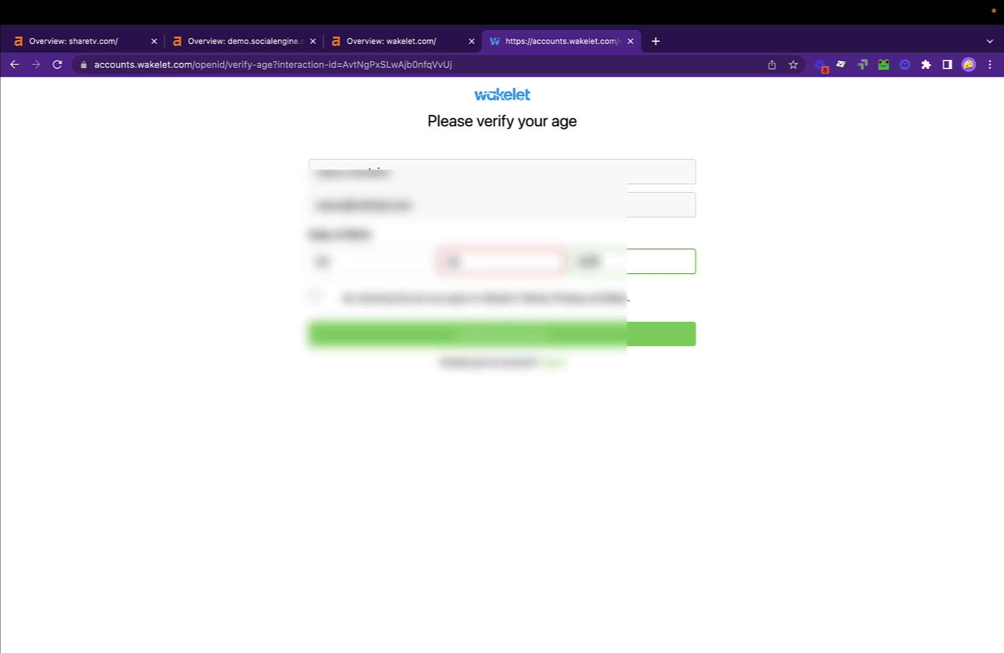
left_click(502, 262)
key("Tab")
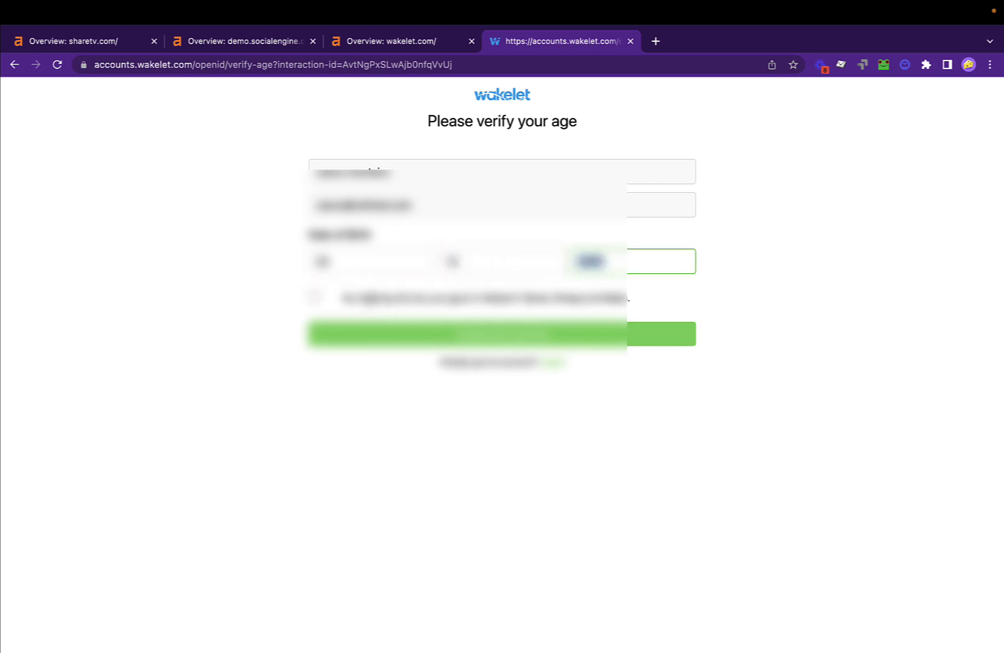
left_click(313, 297)
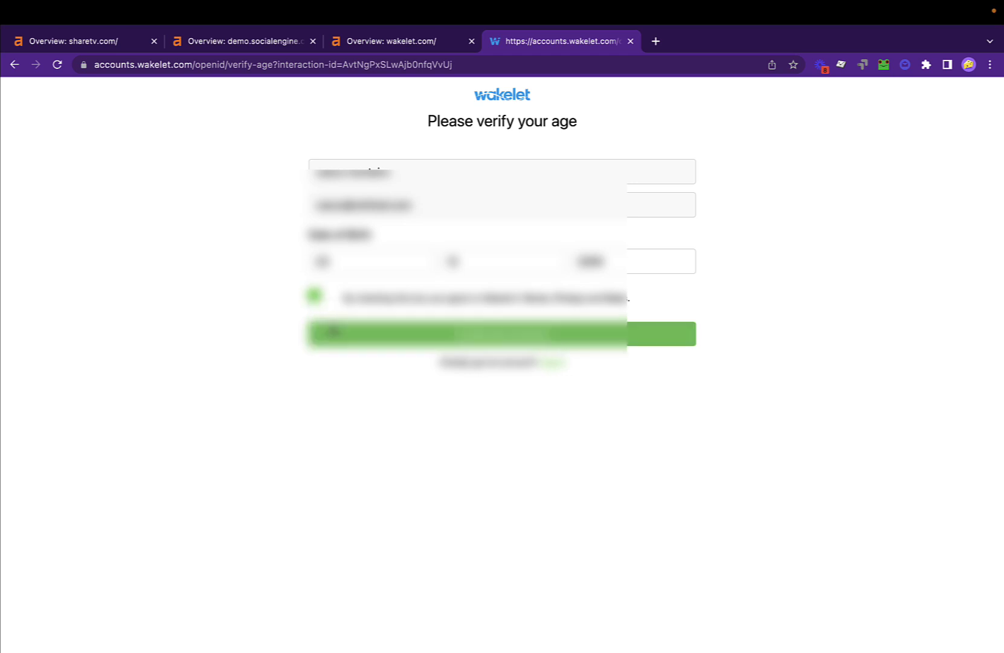
left_click(328, 332)
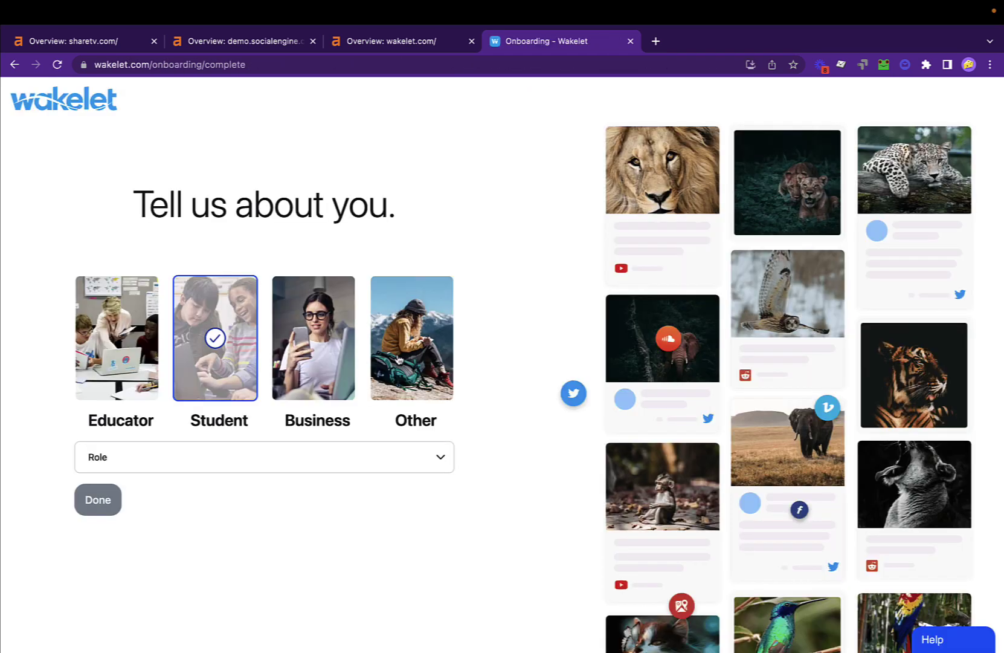
Answer onboarding as Other with the Administrator role and finish
left_click(399, 360)
left_click(336, 457)
left_click(121, 491)
left_click(93, 499)
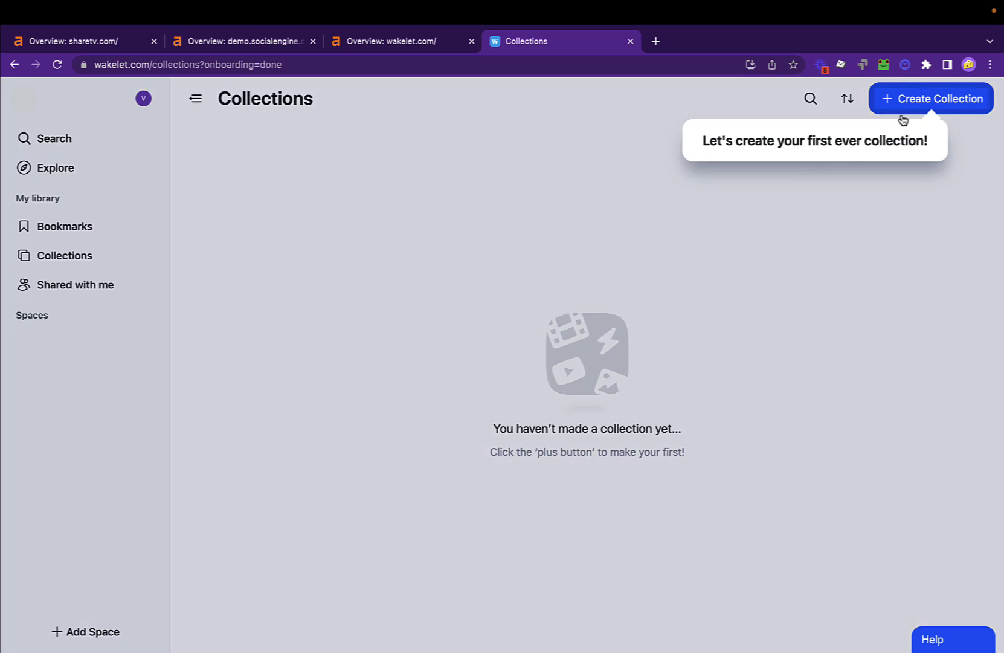
Create a new collection and step through the tour tips to the end
left_click(906, 101)
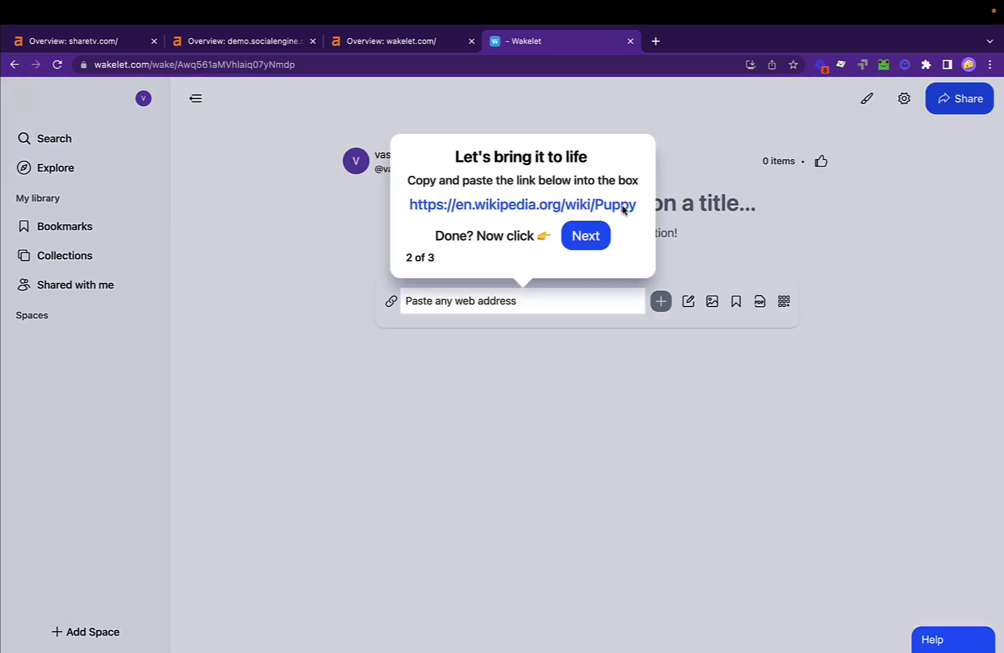
left_click(588, 234)
left_click(615, 299)
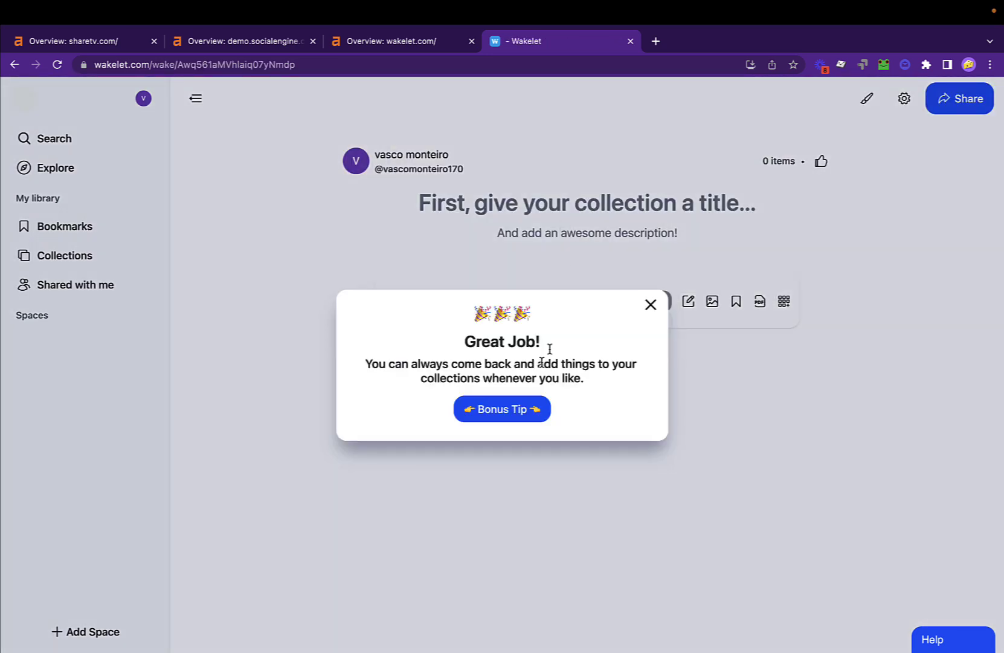
left_click(646, 308)
Title the Wakelet collection 'This is my main keyword'
left_click(587, 201)
type("T")
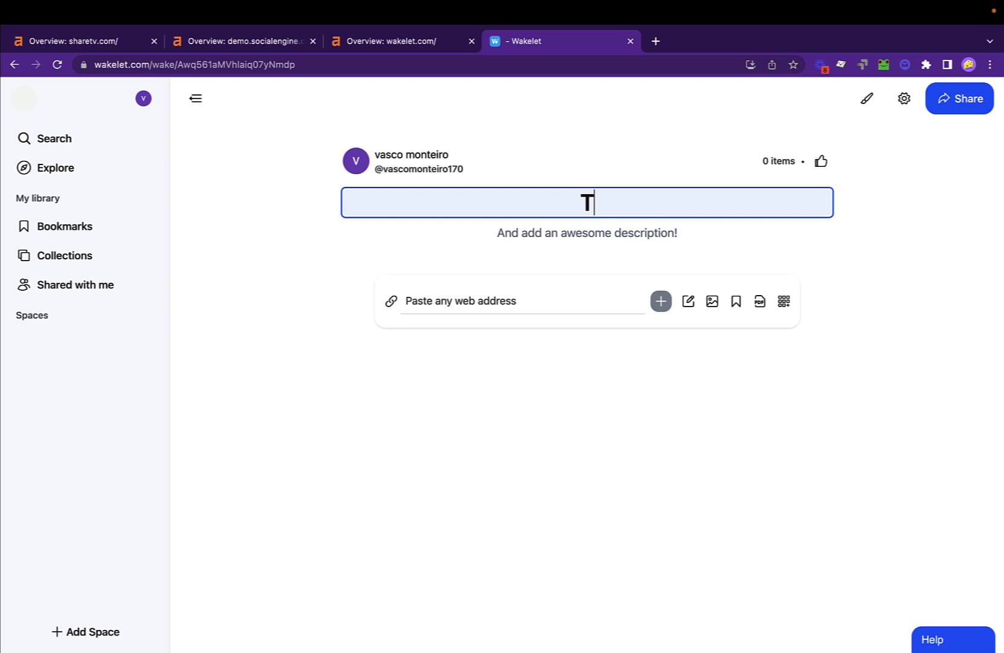
type("his is m")
key("BackSpace")
type("is my ")
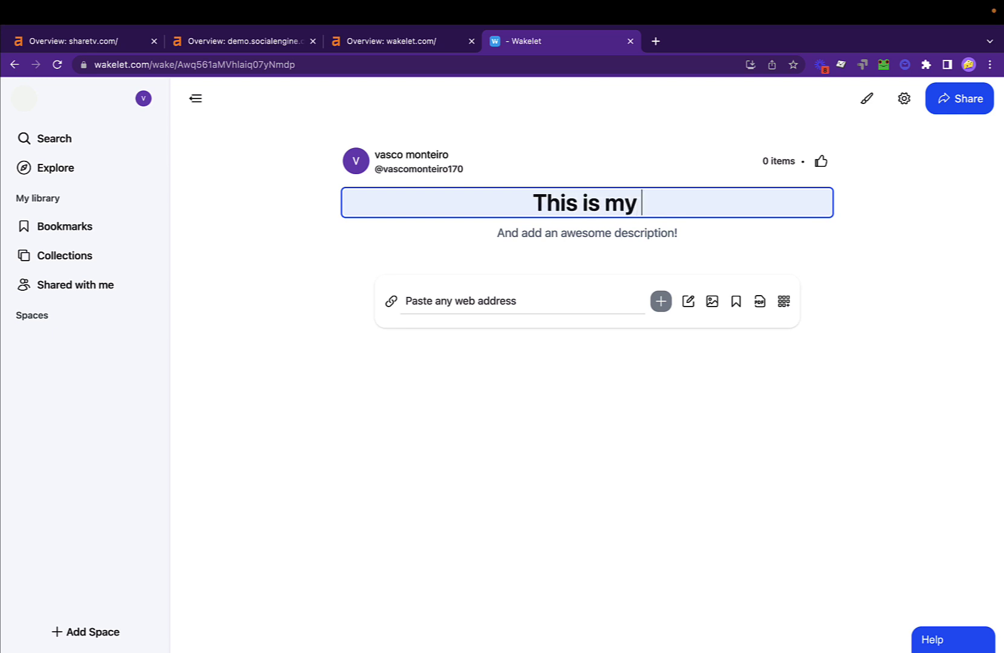
type("main keyword")
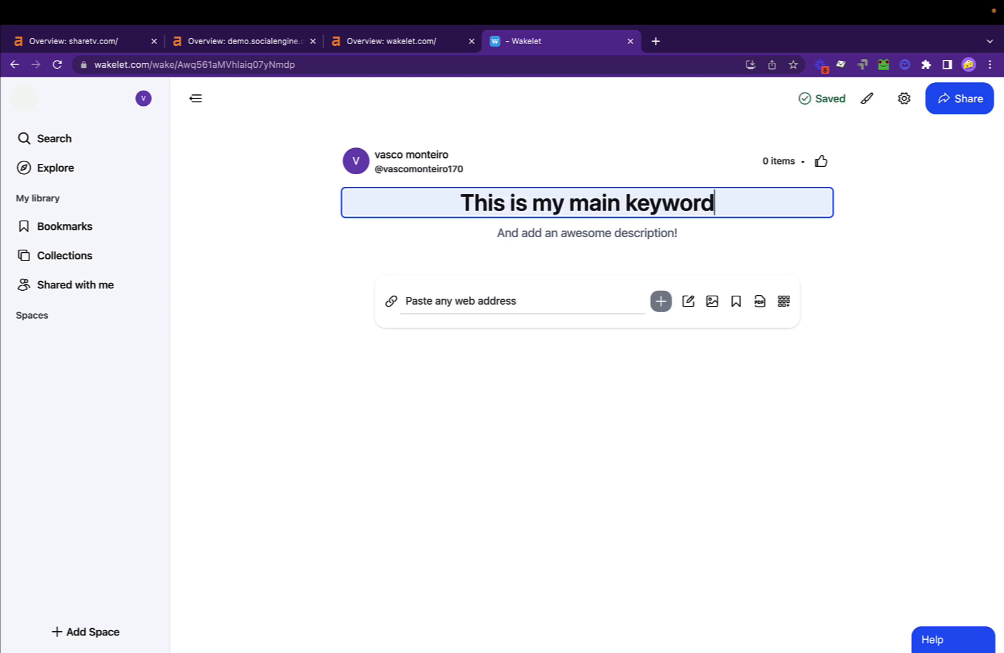
Write a description about the main keyword, long tail and what the business does
left_click(491, 232)
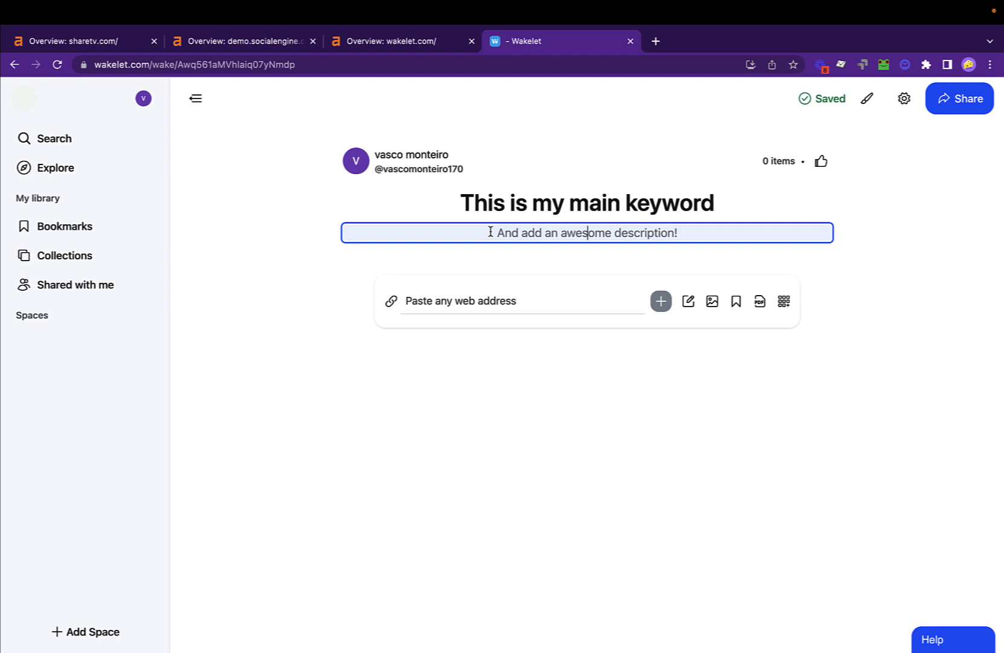
type("This is my main ")
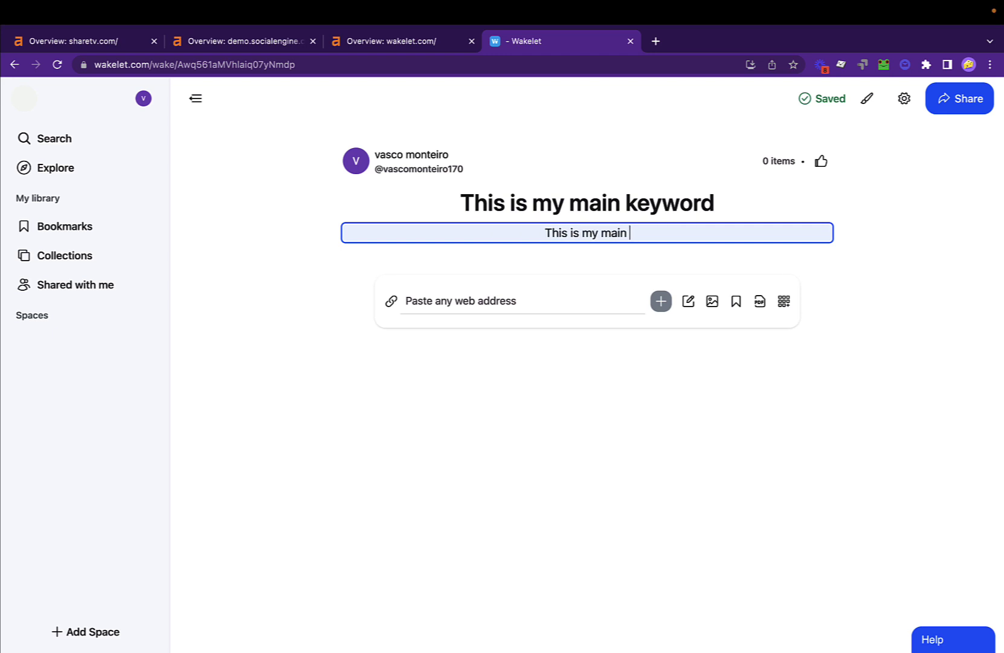
type("and my long tail - i")
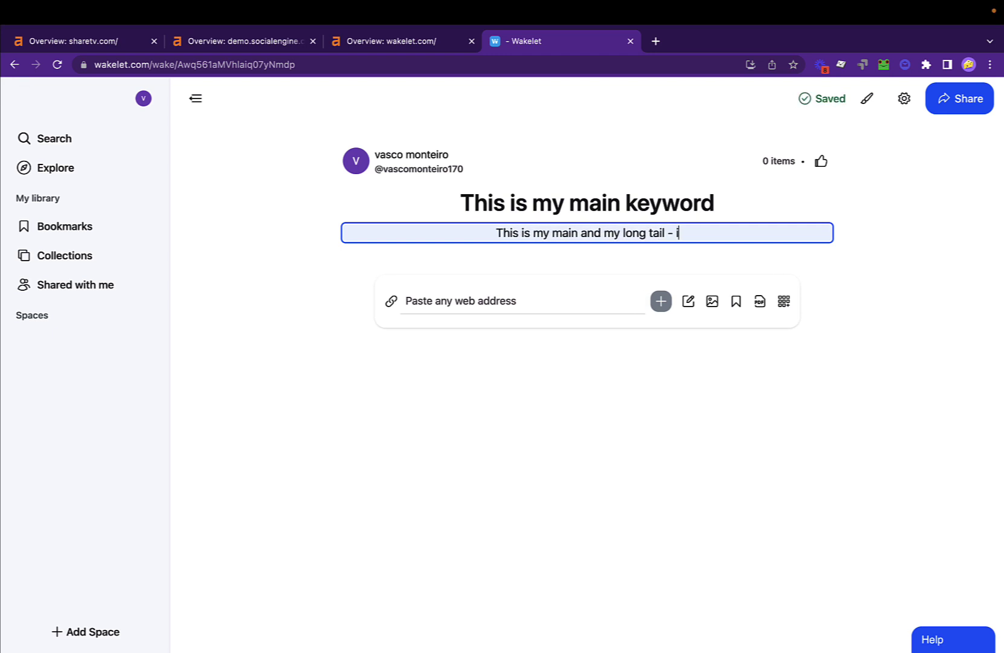
key("BackSpace")
type("my bu")
key("BackSpace")
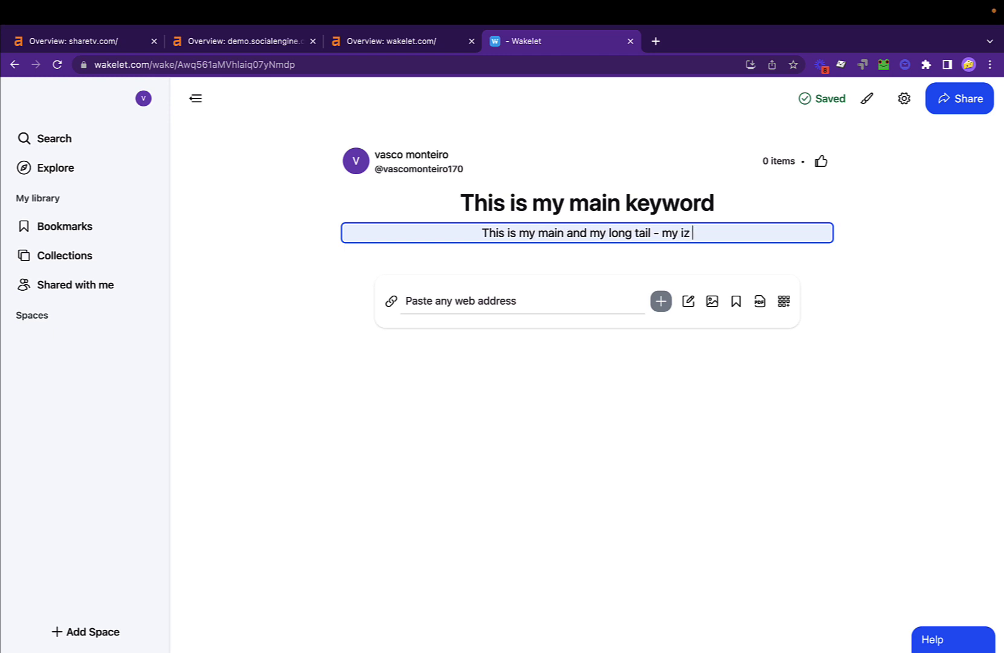
type("iz does this and t")
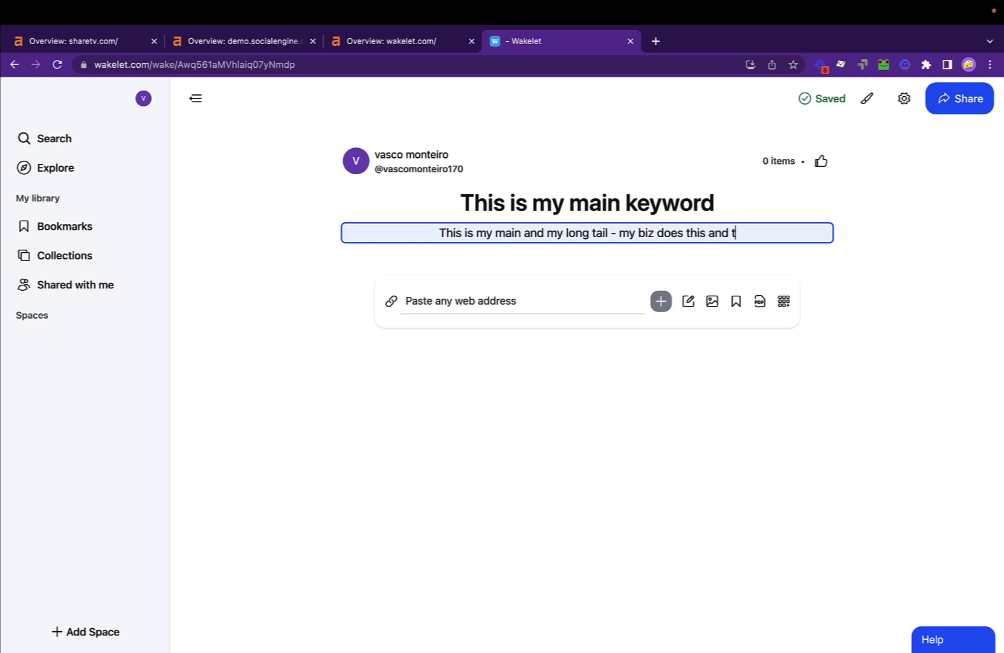
type("his ___ _")
key("Return")
key("Return")
key("Return")
key("Return")
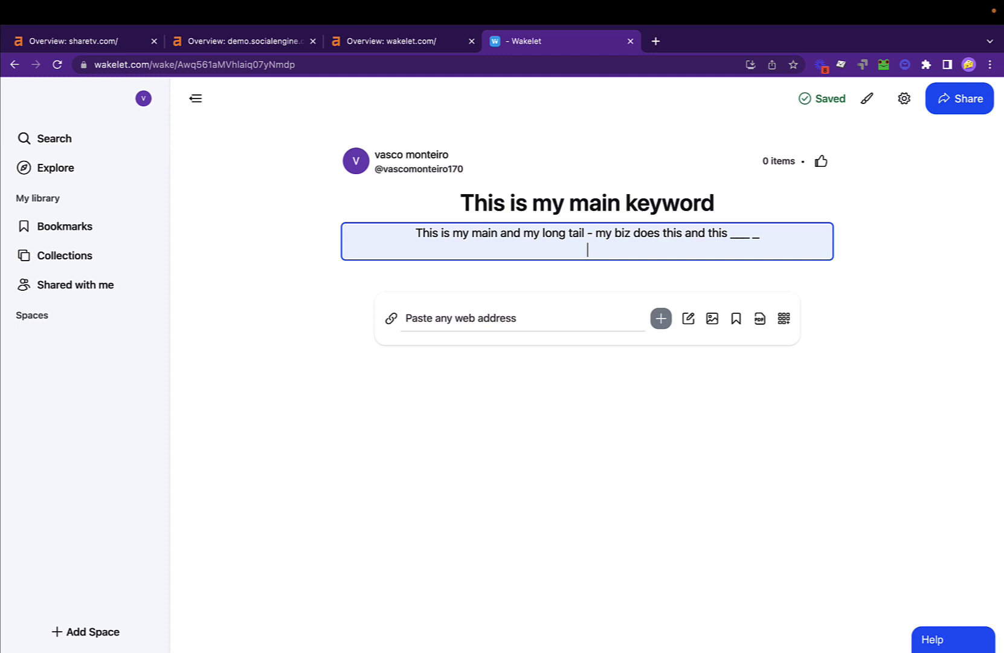
double_click(550, 236)
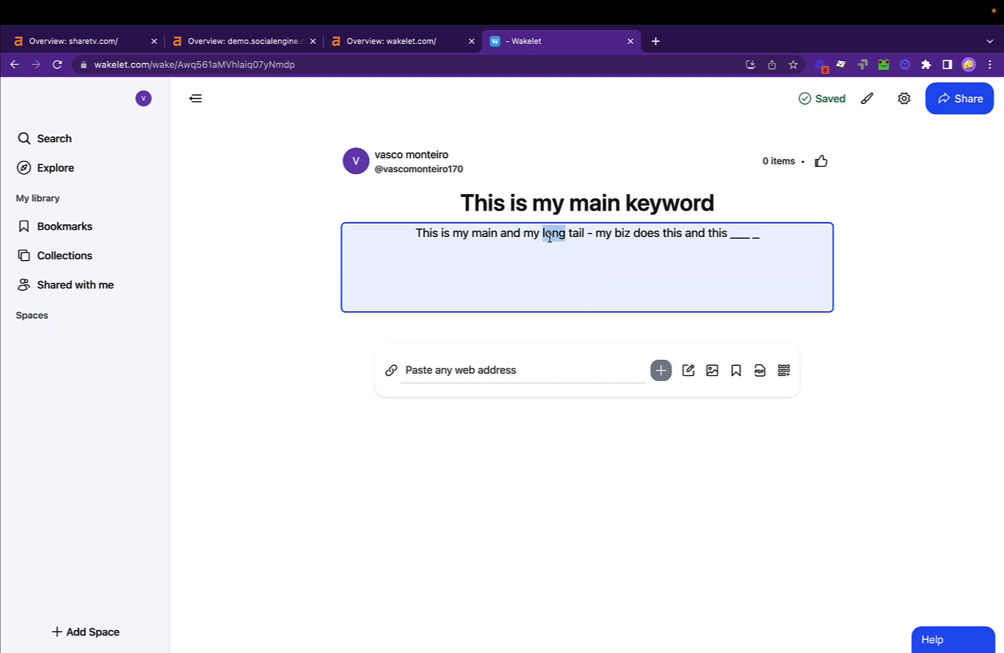
left_click_drag(548, 242, 620, 303)
left_click(623, 303)
left_click(585, 278)
Add a vettted.com link card to the collection
left_click(497, 380)
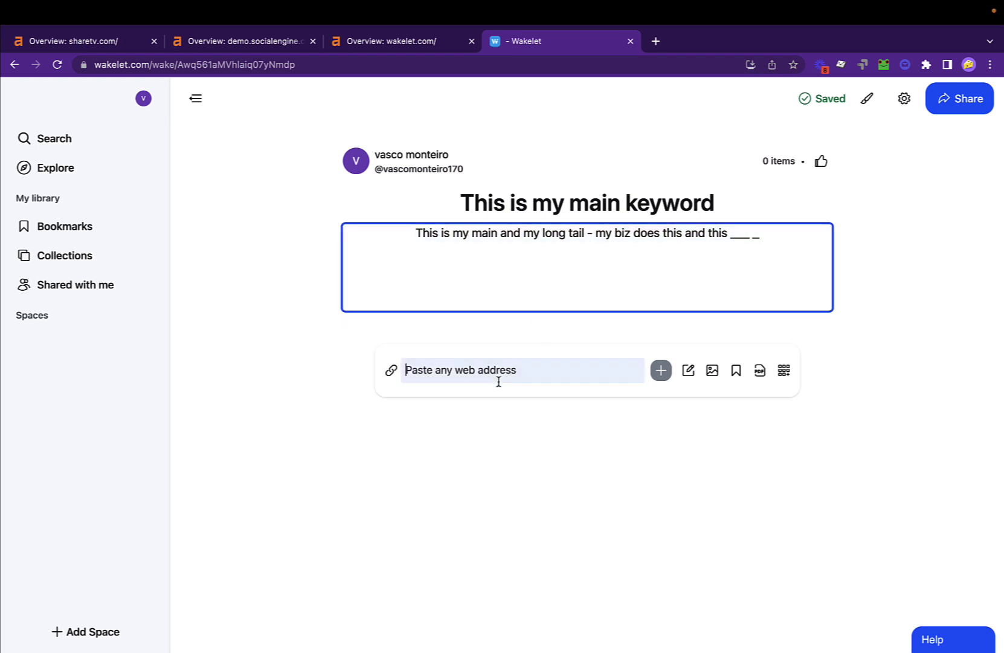
type("https://Vettted.com/")
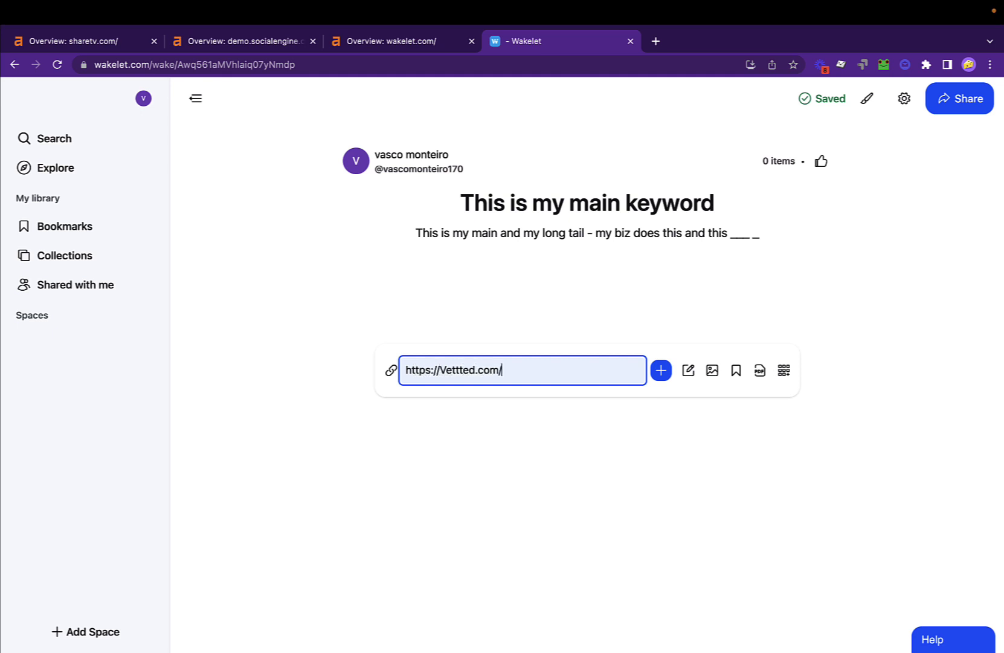
left_click(661, 369)
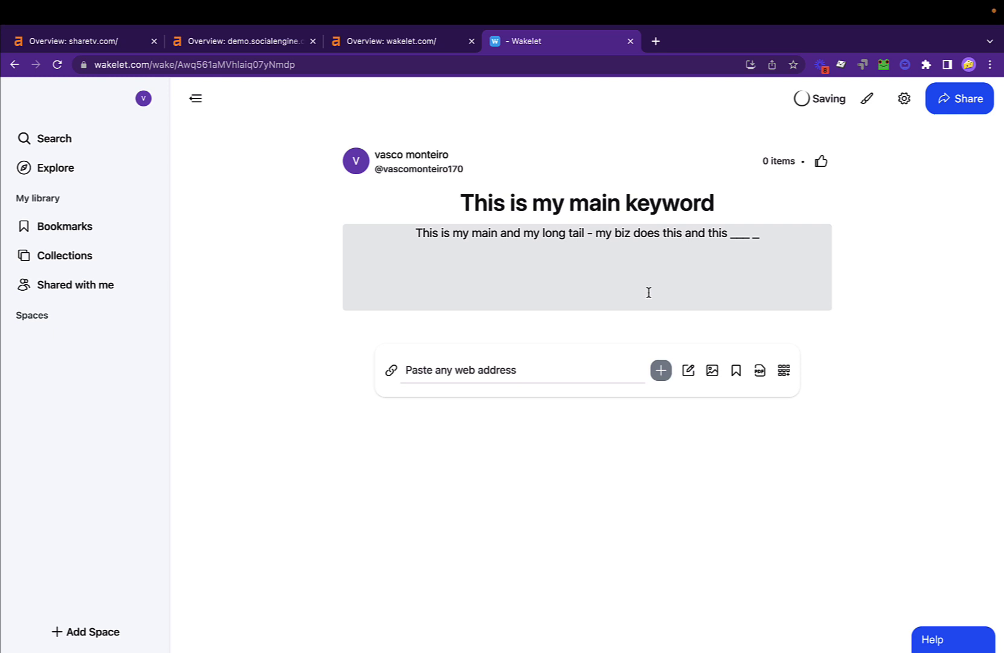
Add a text card 'this is my site' with 'my site' linked to vettted.com
left_click(689, 298)
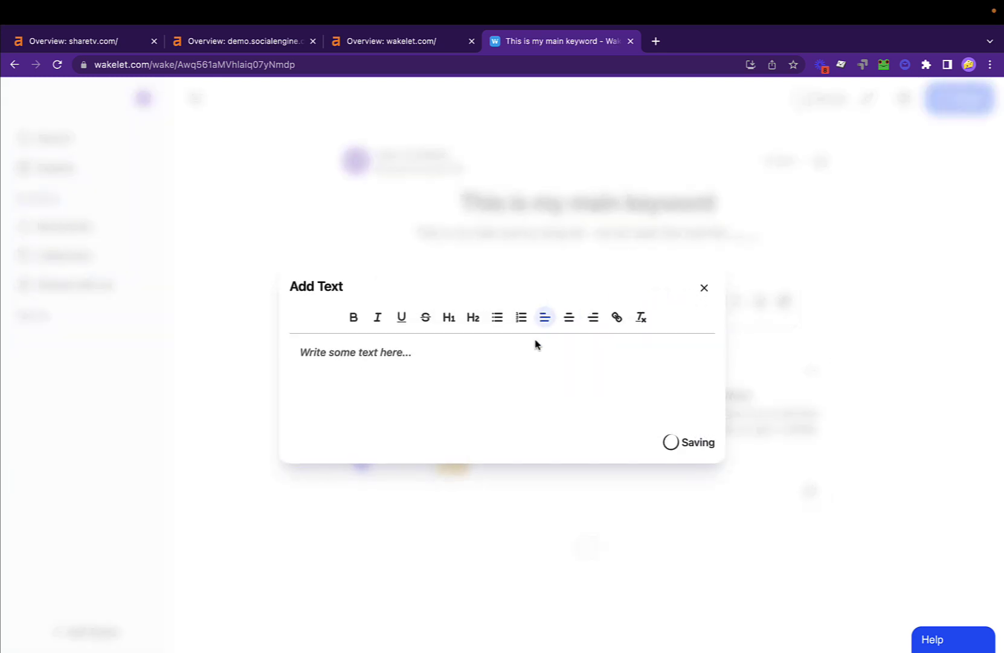
type("this is m")
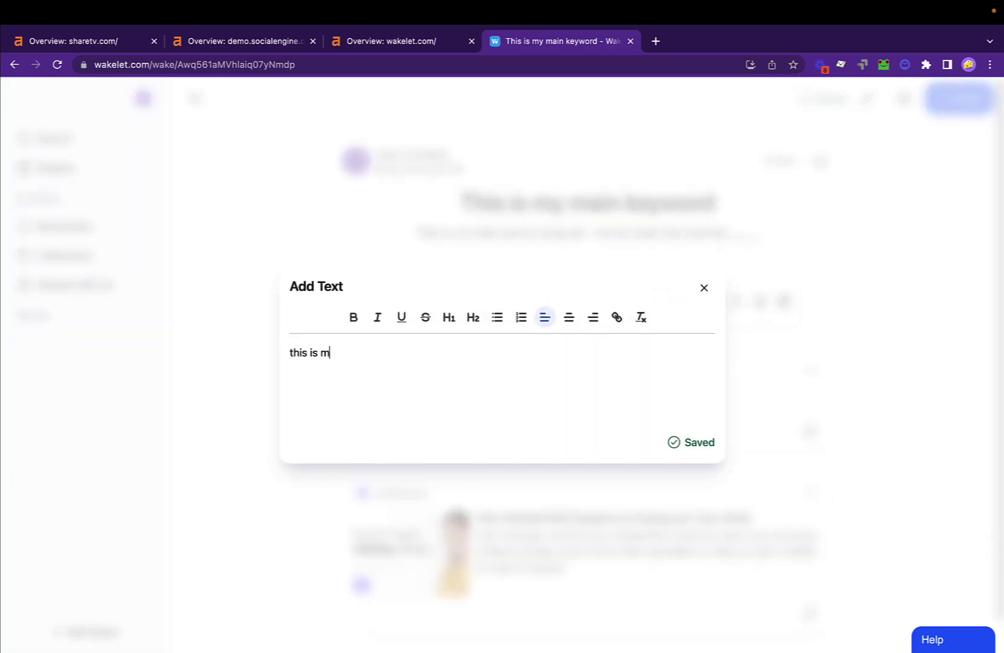
type("y site")
left_click_drag(321, 353, 453, 352)
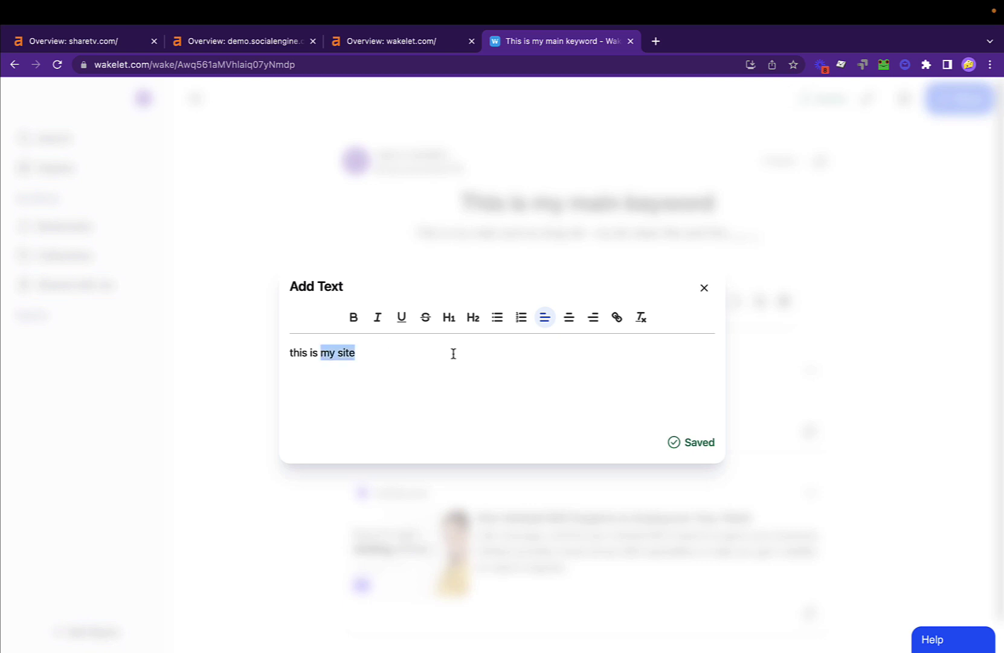
left_click(612, 321)
type("yout")
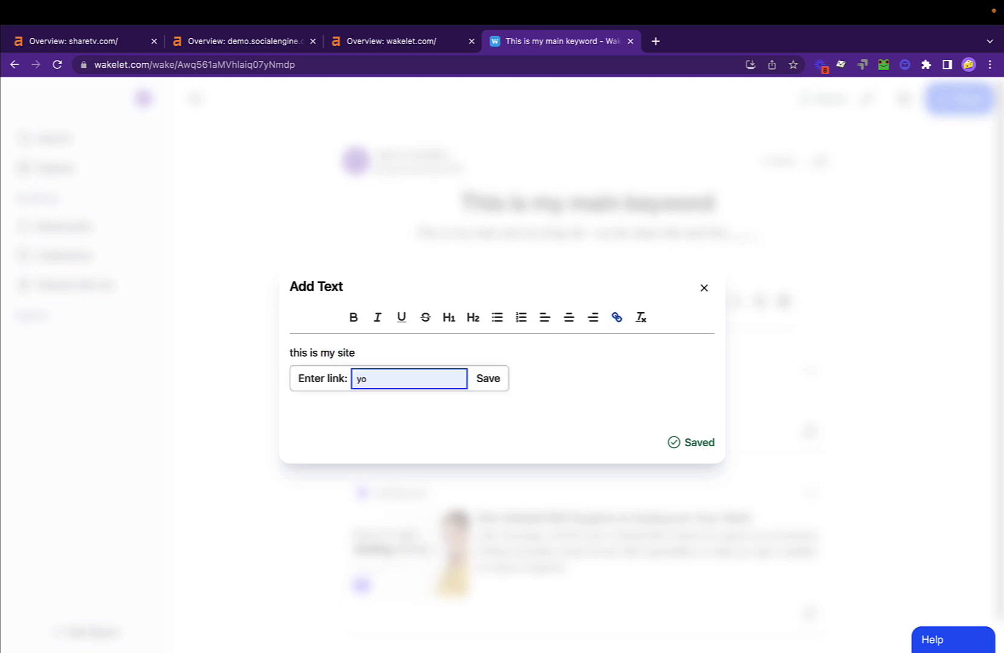
key("BackSpace")
key("BackSpace")
type("vettted.com")
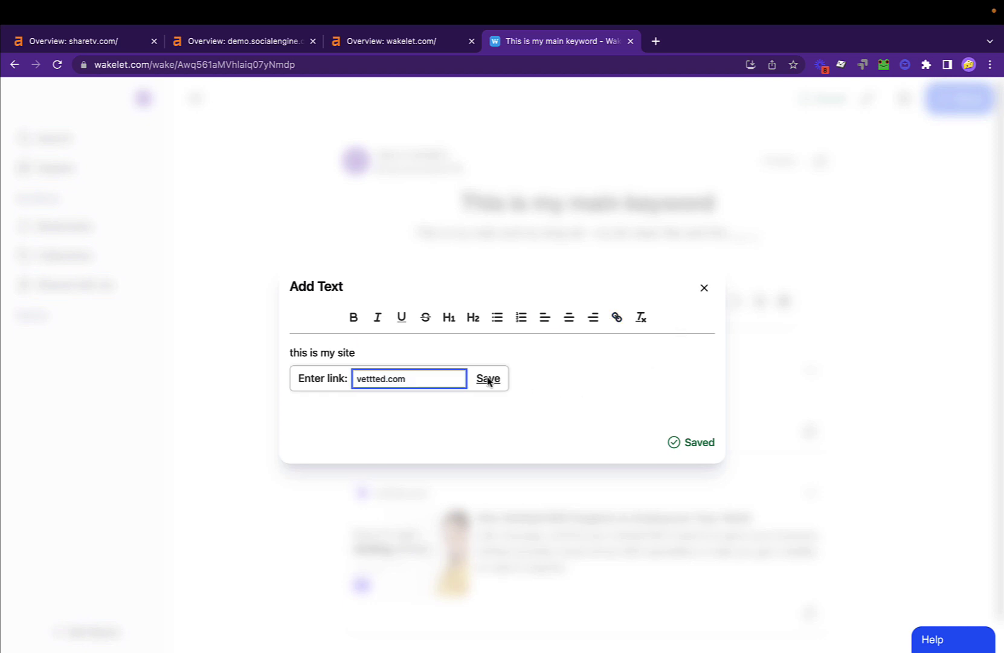
left_click(488, 377)
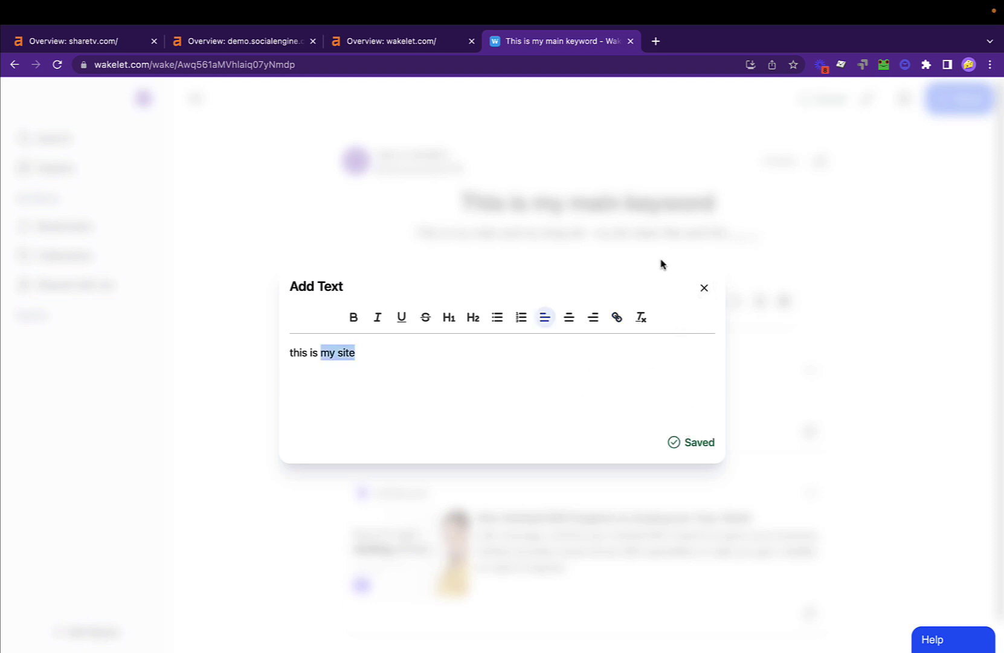
left_click(645, 382)
left_click(704, 288)
scroll(708, 314, "down", 1)
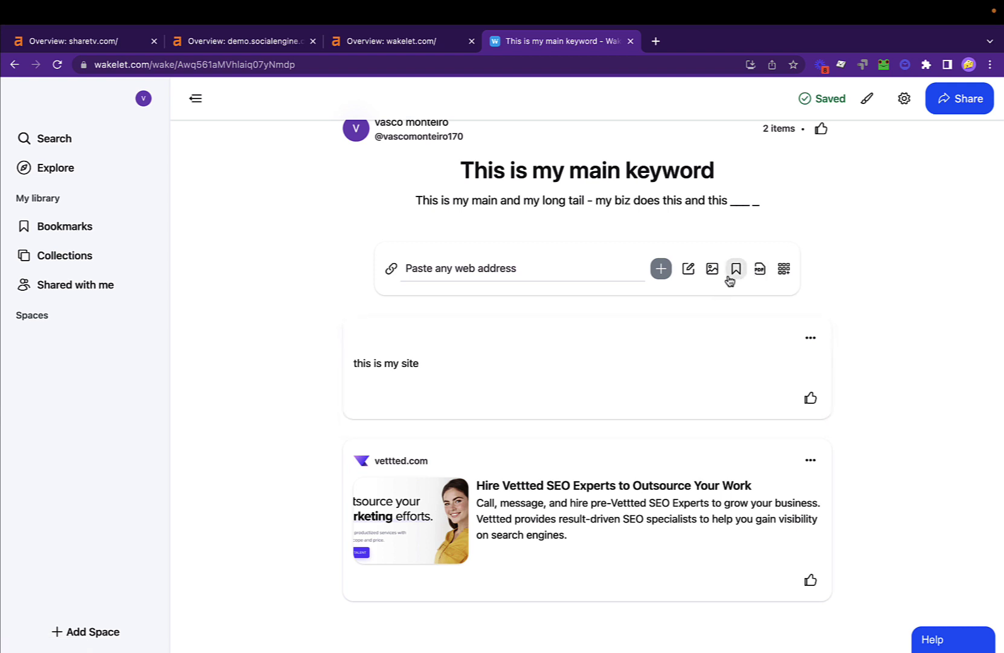
Copy the collection's share link and load it in a new private tab
scroll(729, 280, "up", 1)
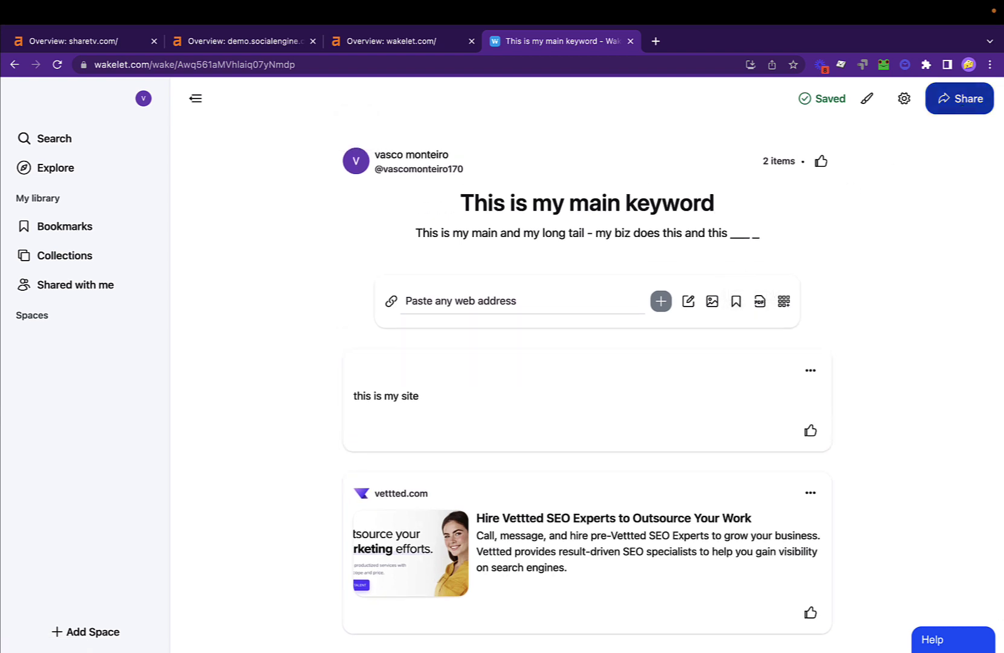
left_click(960, 98)
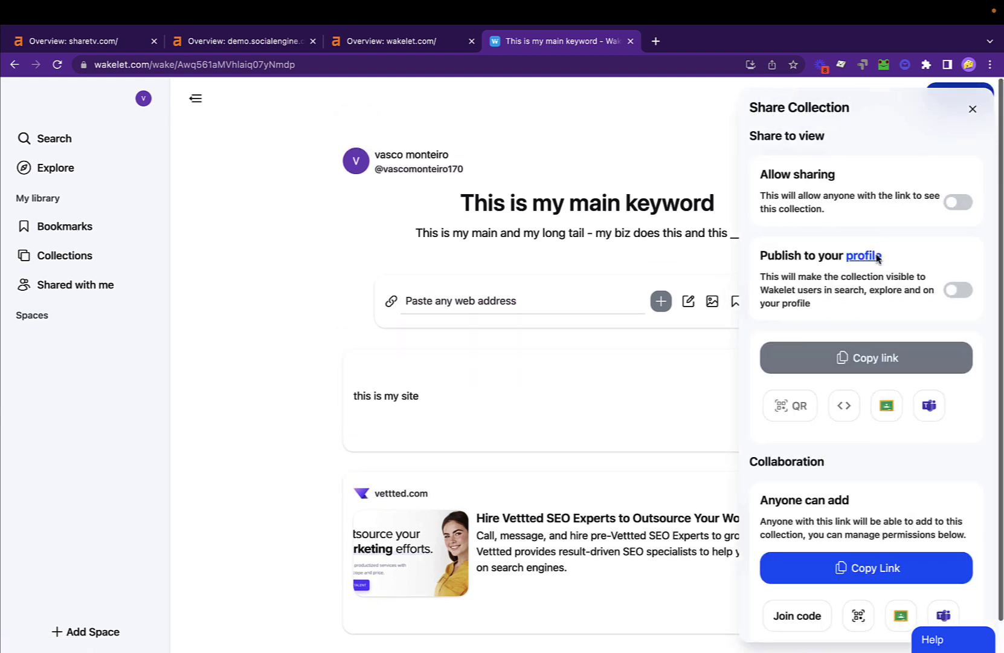
left_click(868, 566)
left_click(654, 43)
key("super+v")
key("Return")
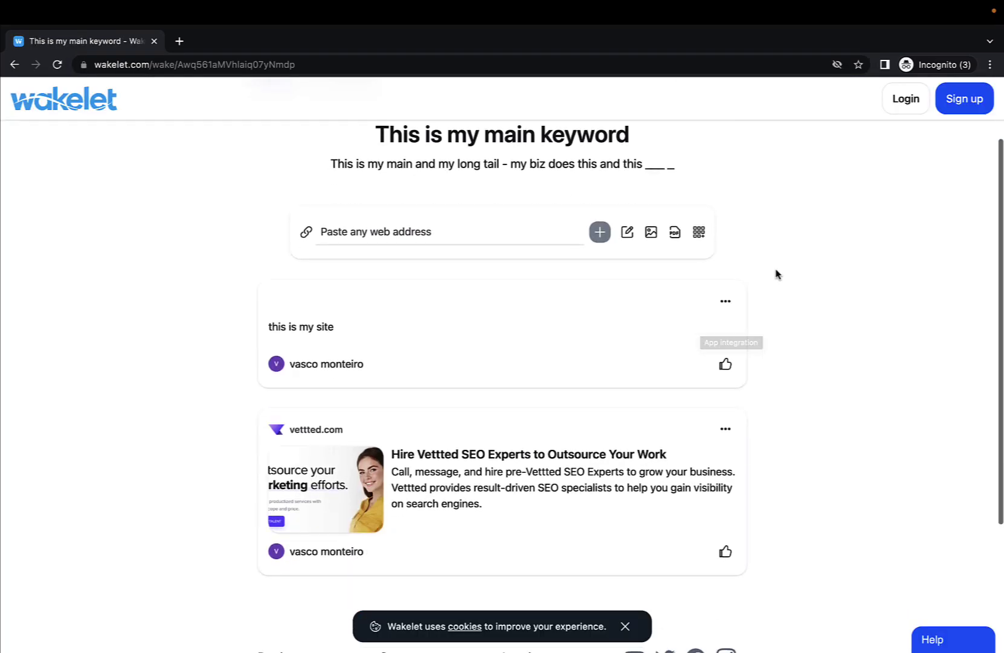
Inspect the 'my site' link and Vettted card code for nofollow, then return to the main window
right_click(318, 330)
left_click(342, 487)
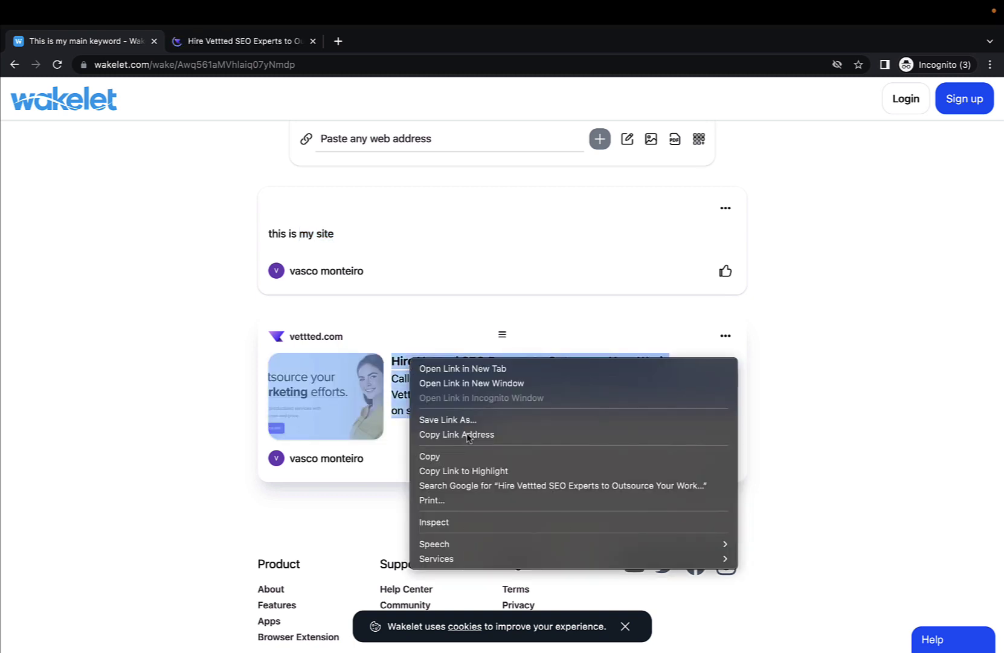
left_click(466, 524)
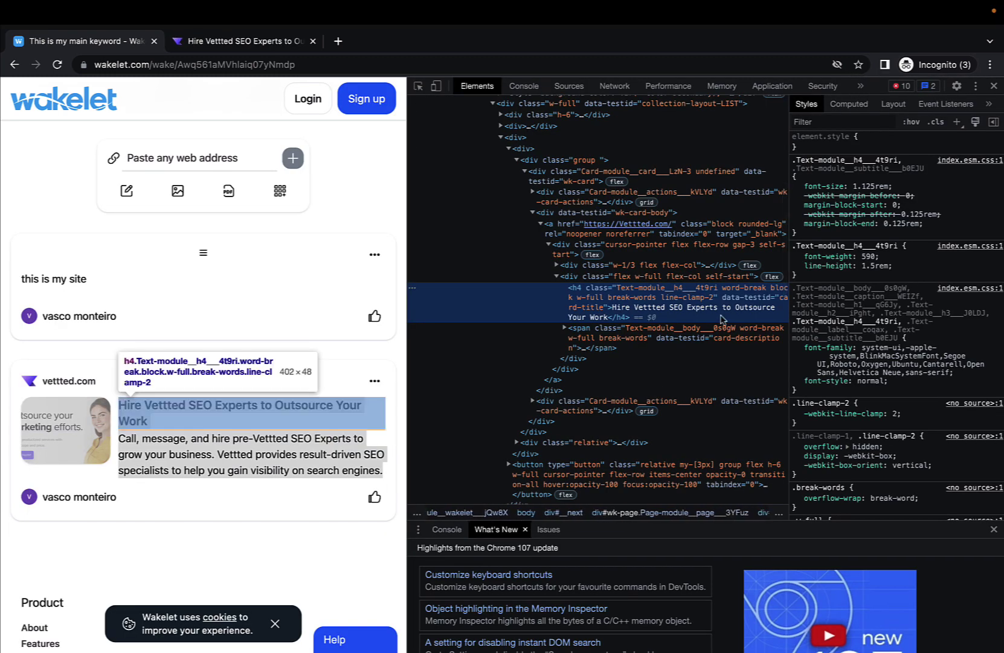
left_click(994, 86)
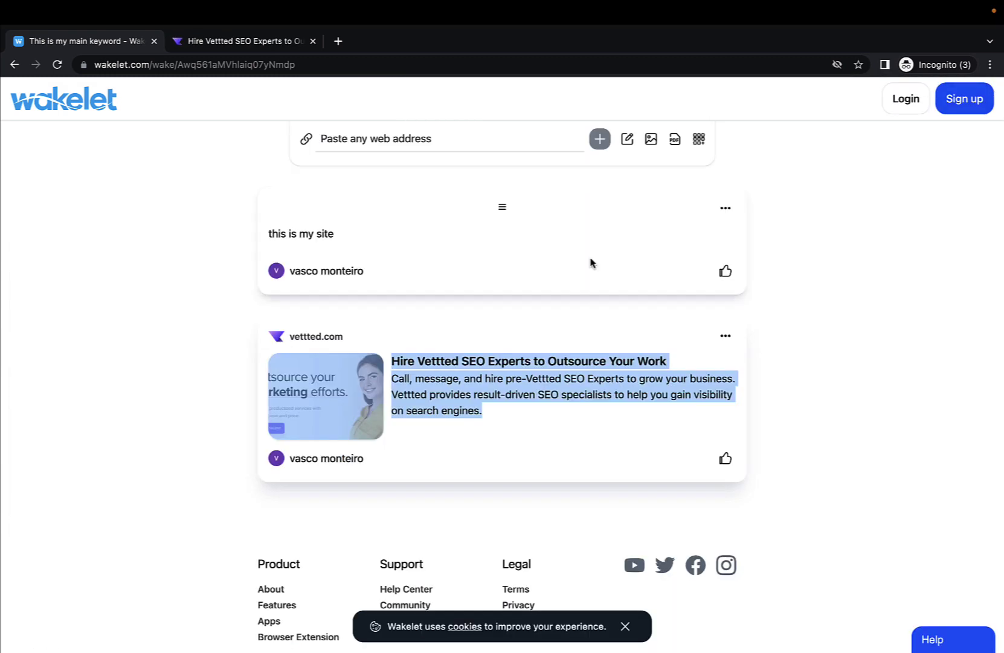
left_click(831, 240)
left_click(325, 65)
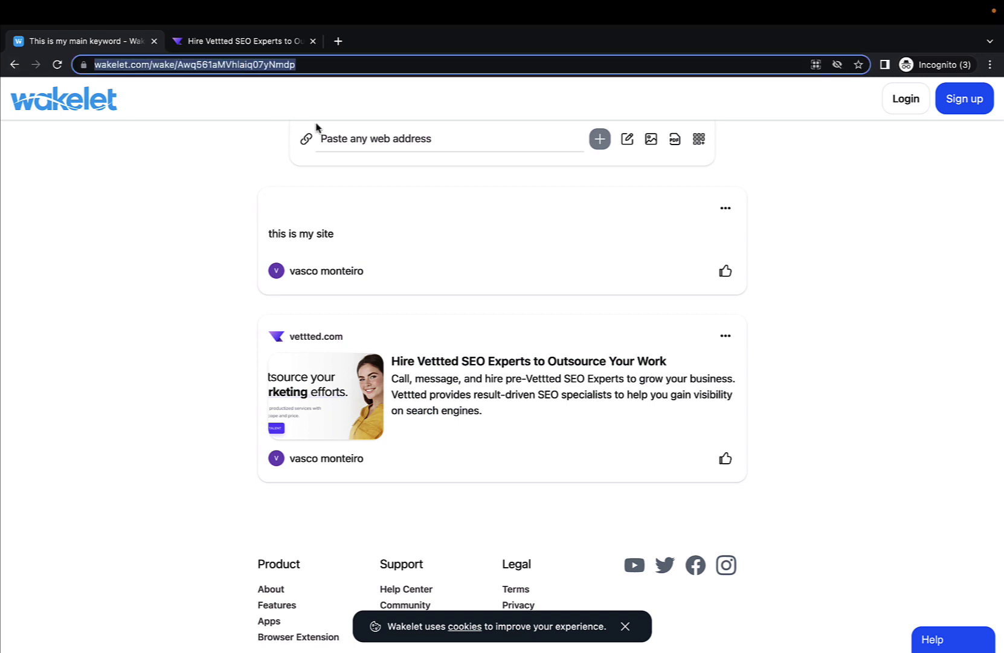
key("super+grave")
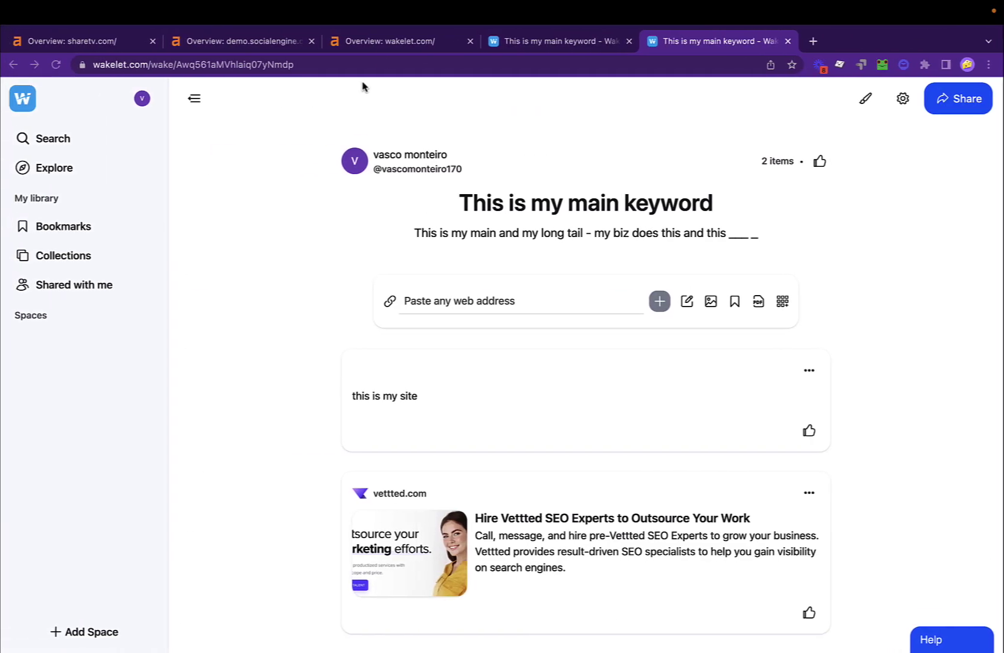
Show the Ahrefs Site Explorer overview for wakelet.com (DR 85, 249M backlinks)
left_click(394, 43)
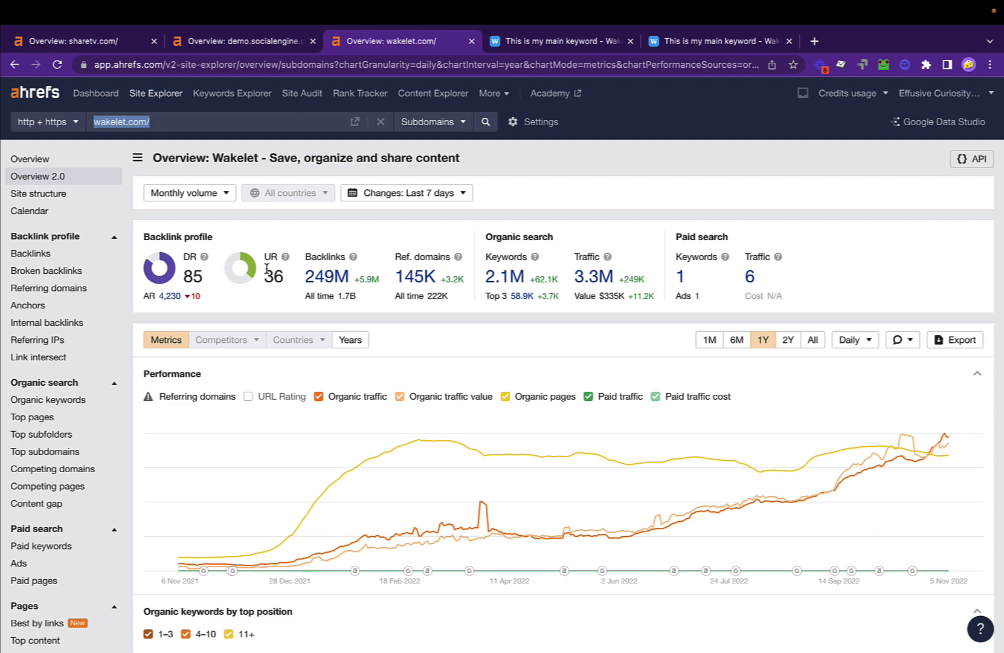
Open vettted.com from the Wakelet card and go to Essentials' Link Indexation Service ($55, 11 days)
left_click(511, 41)
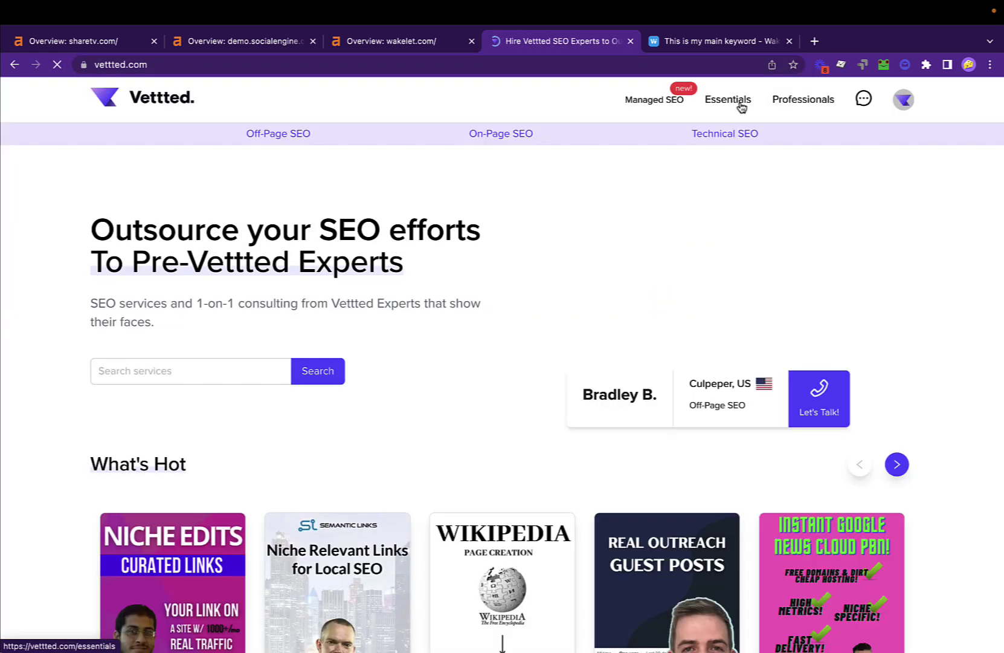
left_click(728, 100, "super")
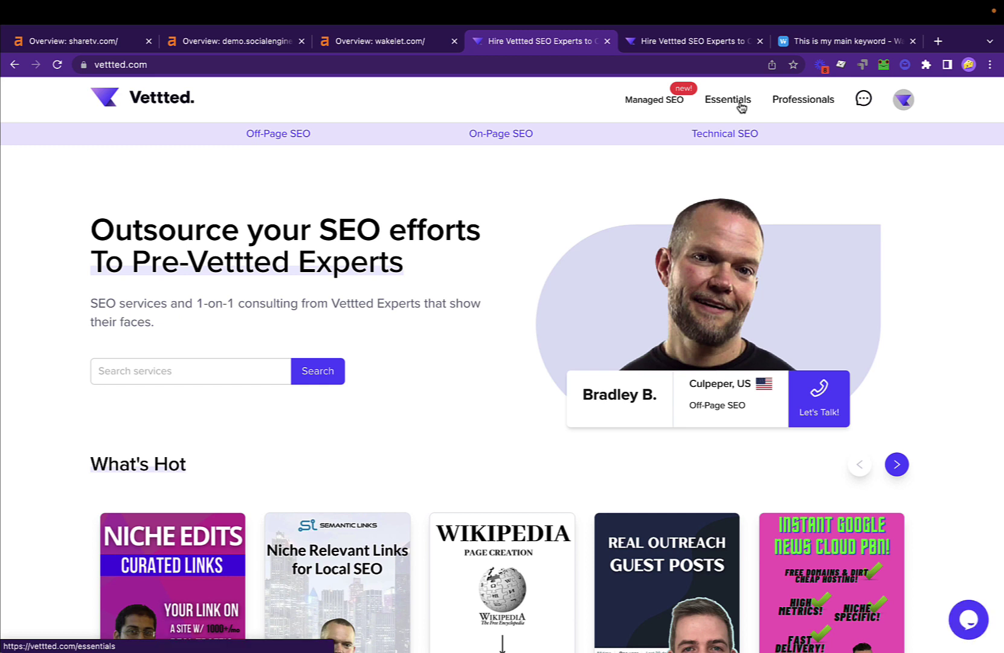
left_click(693, 41)
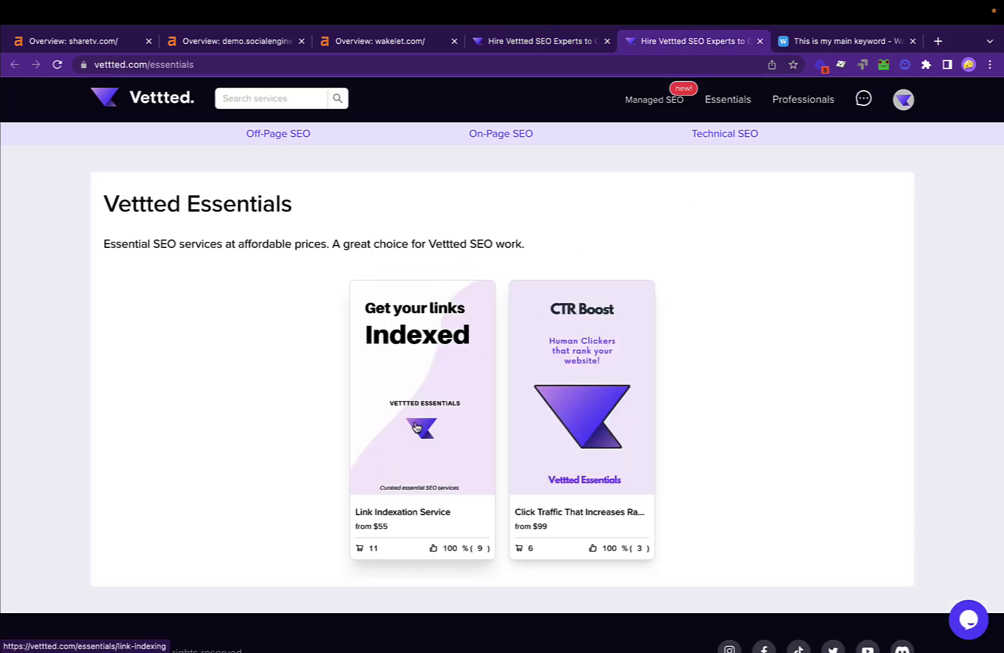
left_click(394, 355)
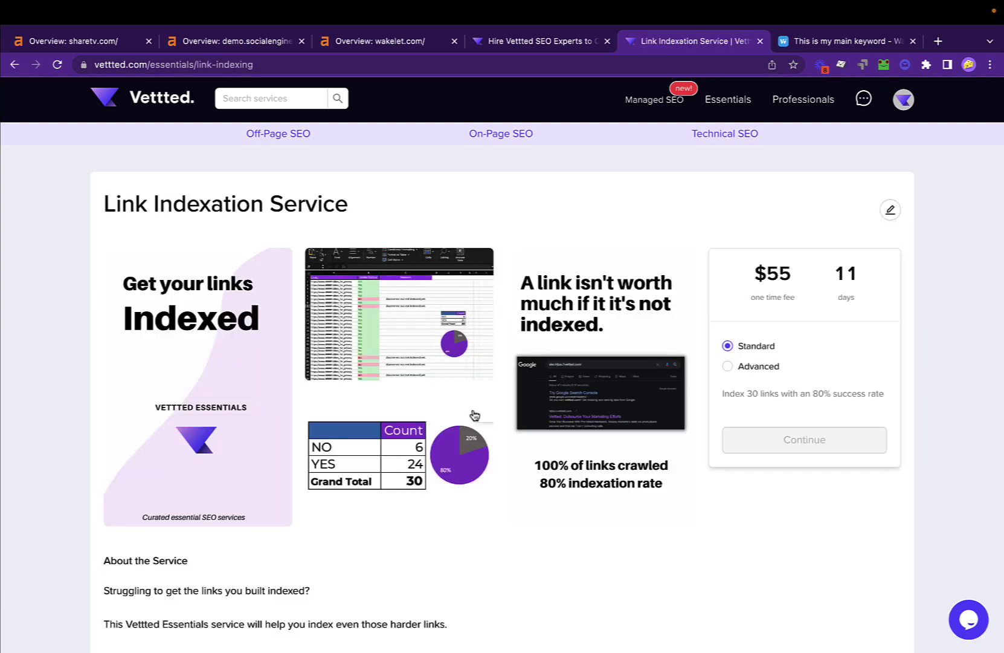
scroll(471, 417, "down", 20)
scroll(489, 261, "up", 20)
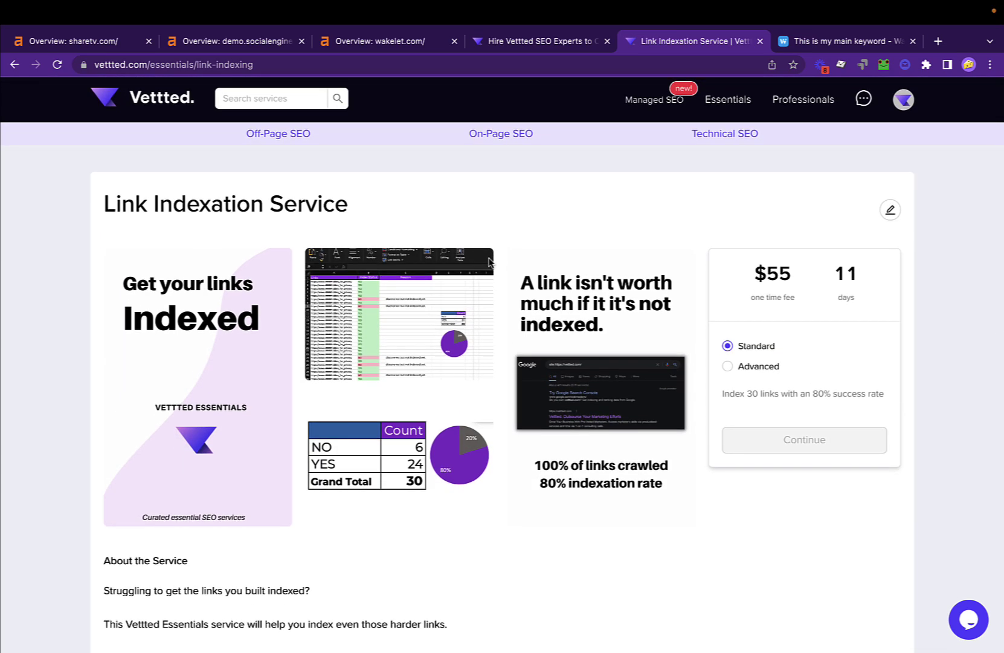
mouse_move(491, 263)
Search Vettted for 'gsa' and open the 20k GSA Links Blast + 2k Blog Comments page
left_click(554, 44)
scroll(678, 238, "down", 7)
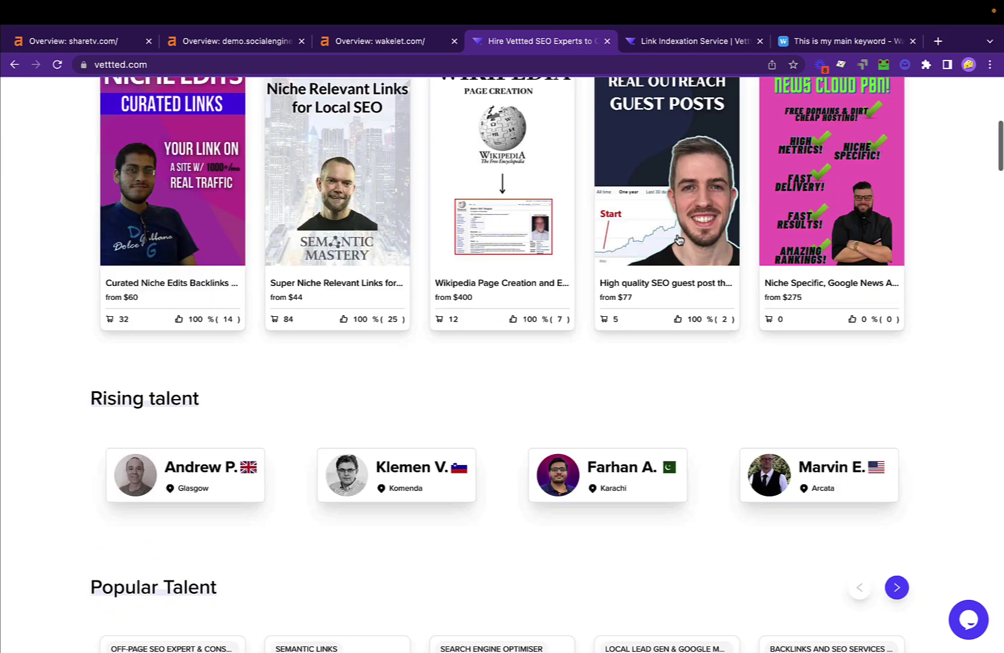
scroll(678, 239, "up", 4)
scroll(678, 238, "up", 4)
left_click(185, 377)
type("gs")
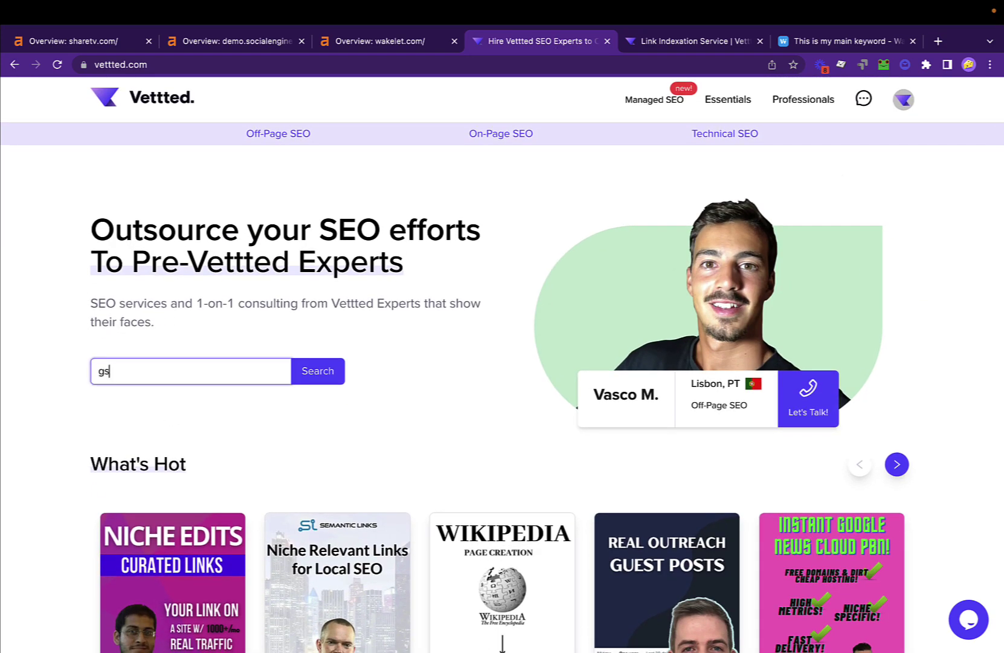
type("a")
left_click(307, 373)
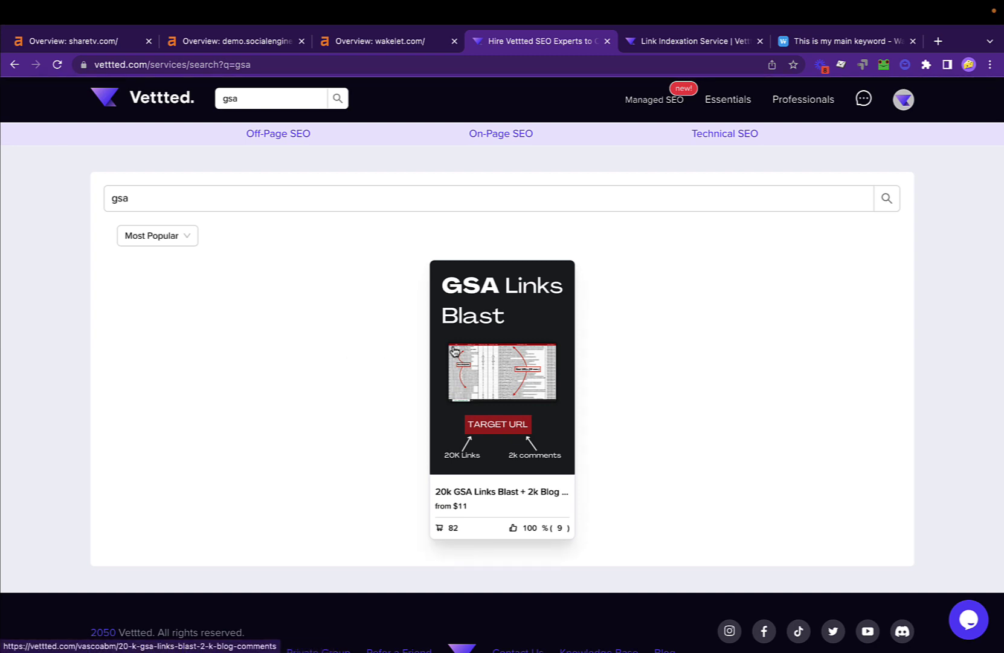
left_click(454, 351)
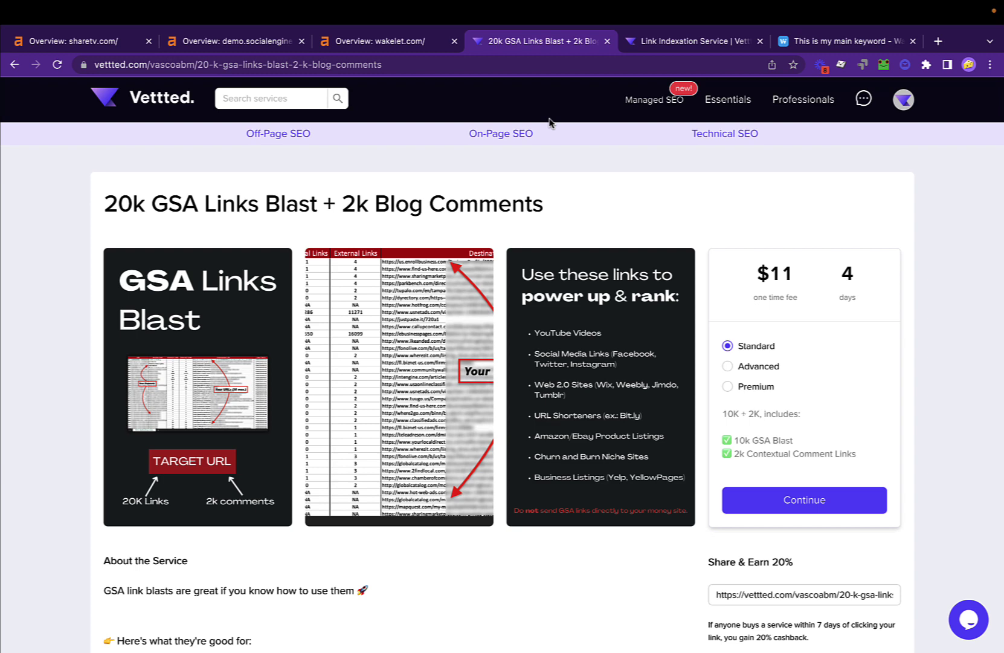
Compare the Link Indexation Service and GSA Links Blast pages, ending on GSA Links Blast
left_click(663, 43)
left_click_drag(102, 204, 482, 212)
left_click(482, 211)
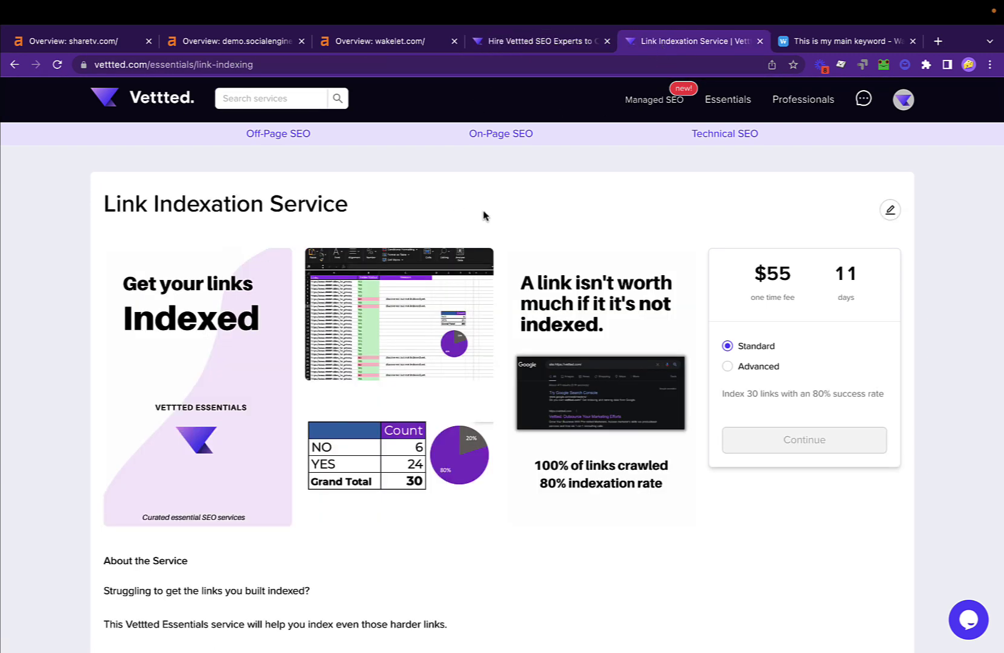
left_click(539, 49)
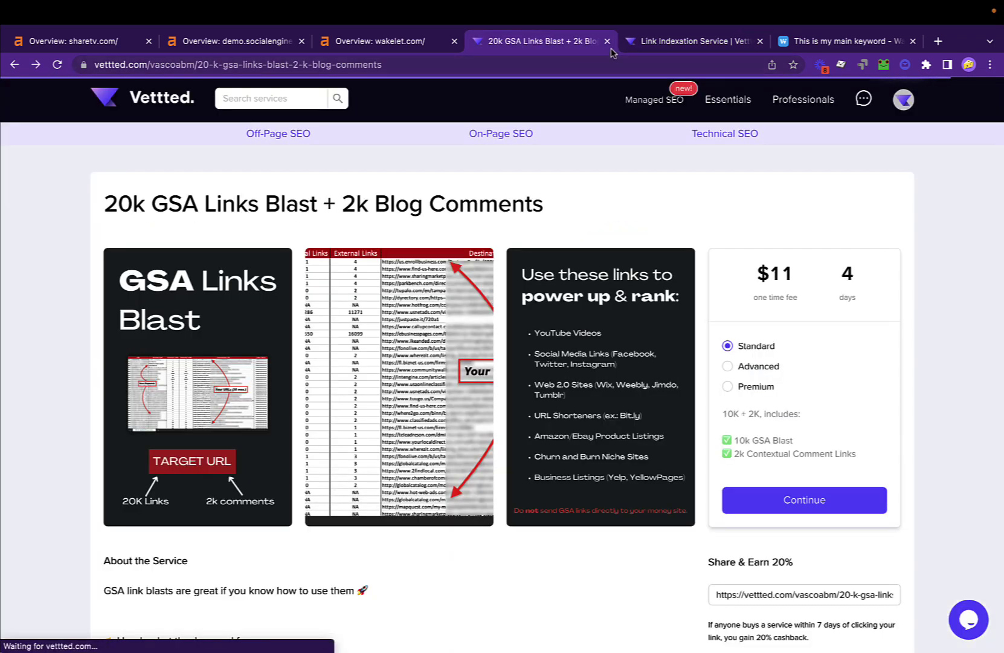
left_click(635, 46)
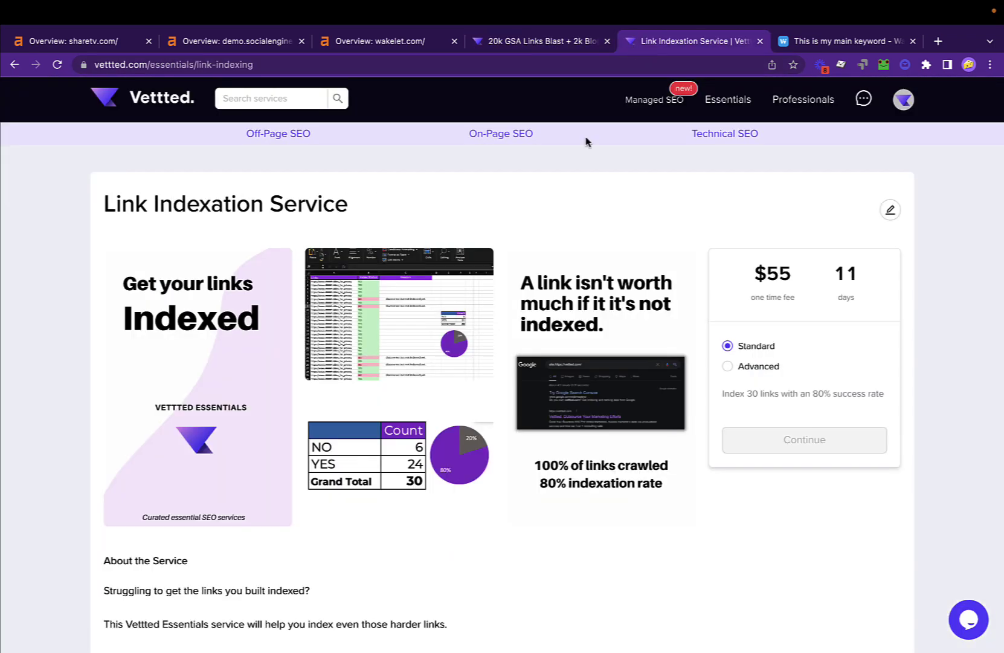
left_click(500, 47)
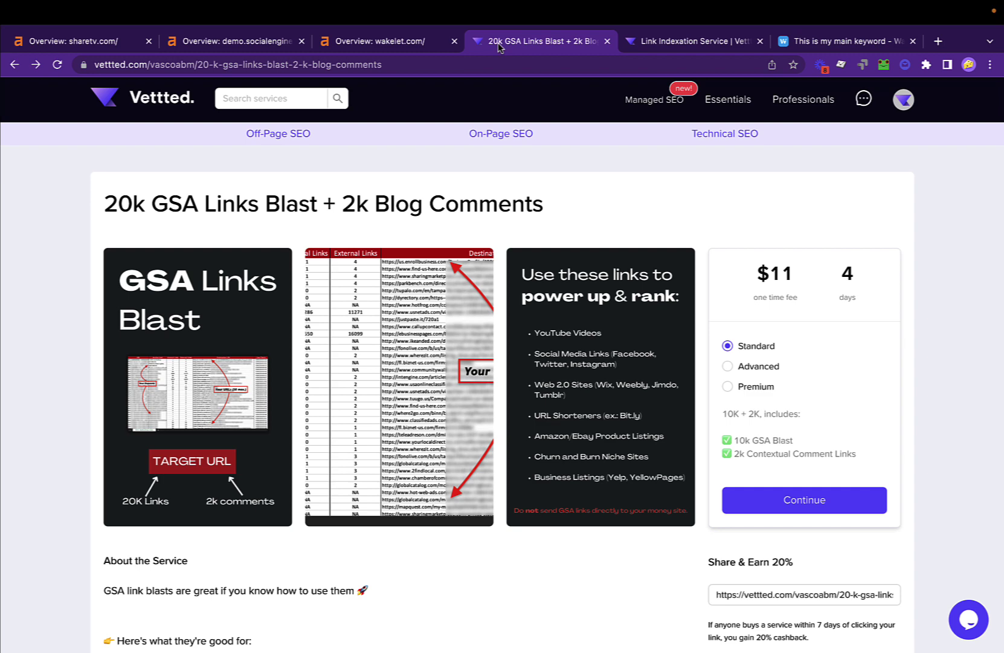
left_click(689, 41)
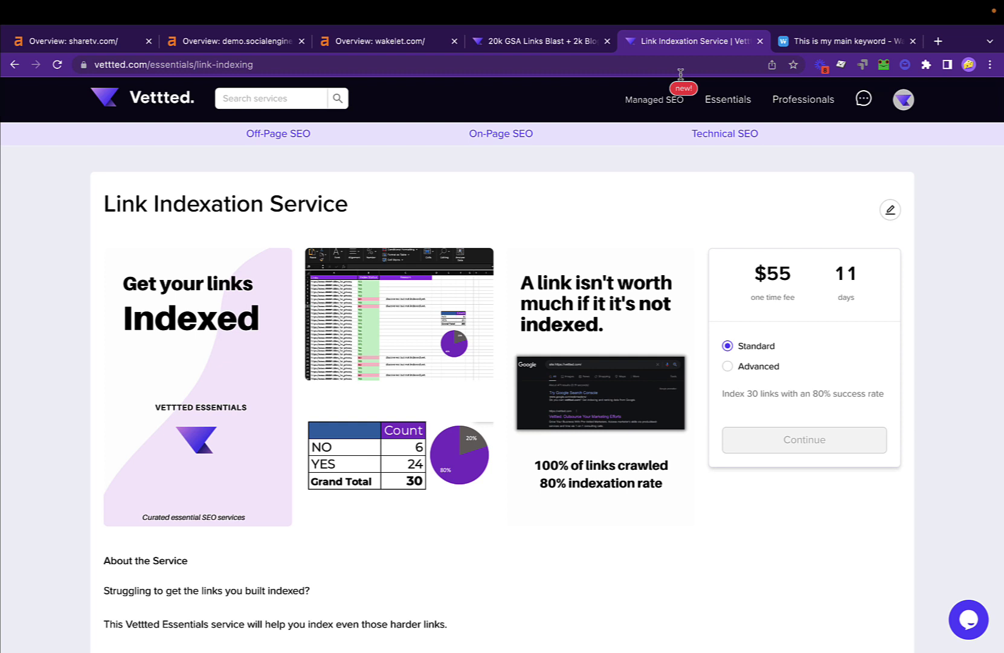
left_click(516, 66)
left_click(517, 196)
left_click(546, 42)
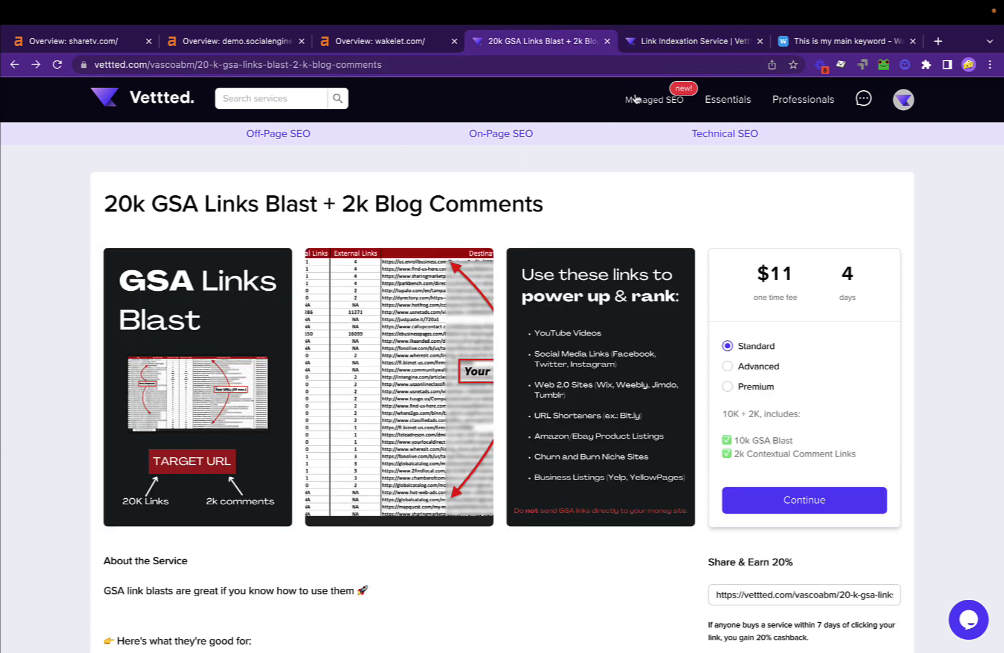